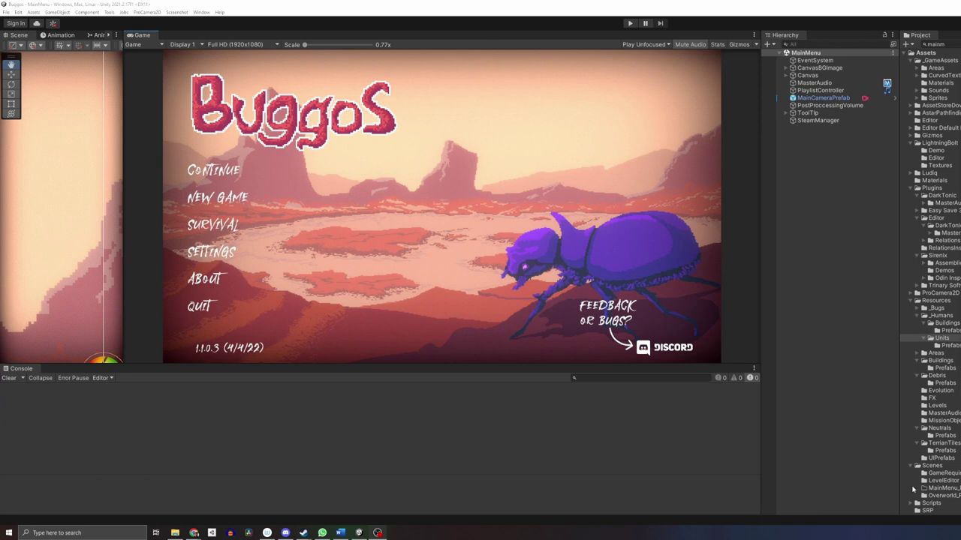
# Step: Start Buggos in play mode and continue the saved game into the Overworld map
pyautogui.click(630, 24)
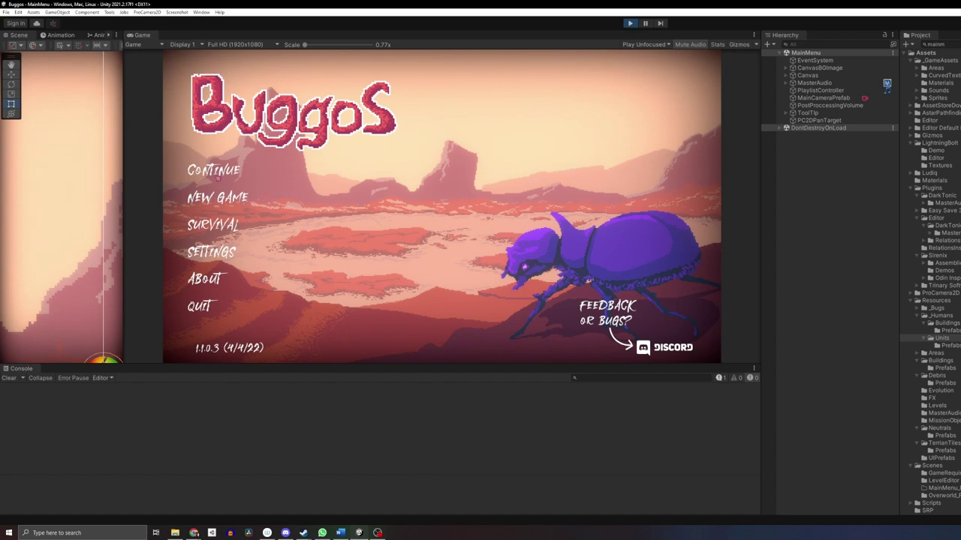
pyautogui.click(218, 172)
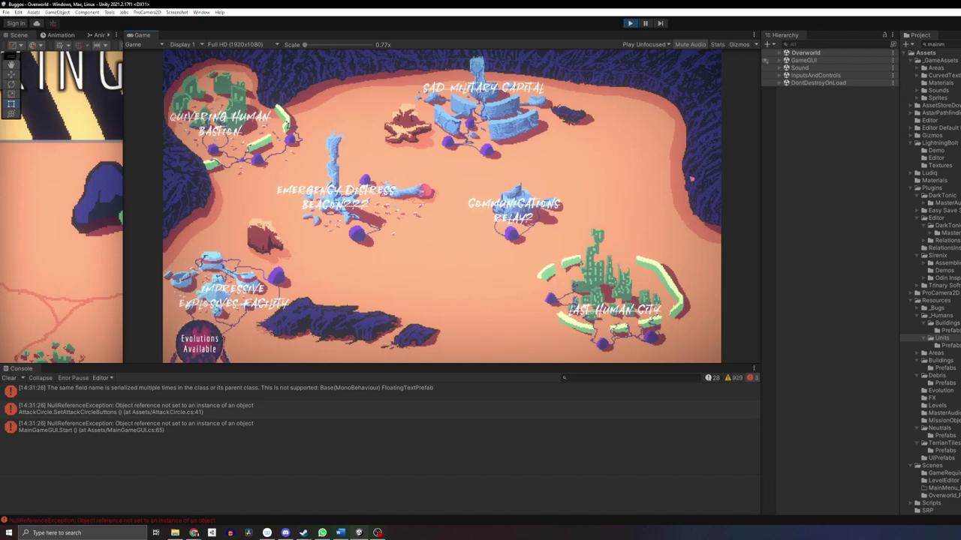
# Step: Open the Evolution skill tree, scroll through its branches, then switch to the annotated tree image
pyautogui.click(199, 344)
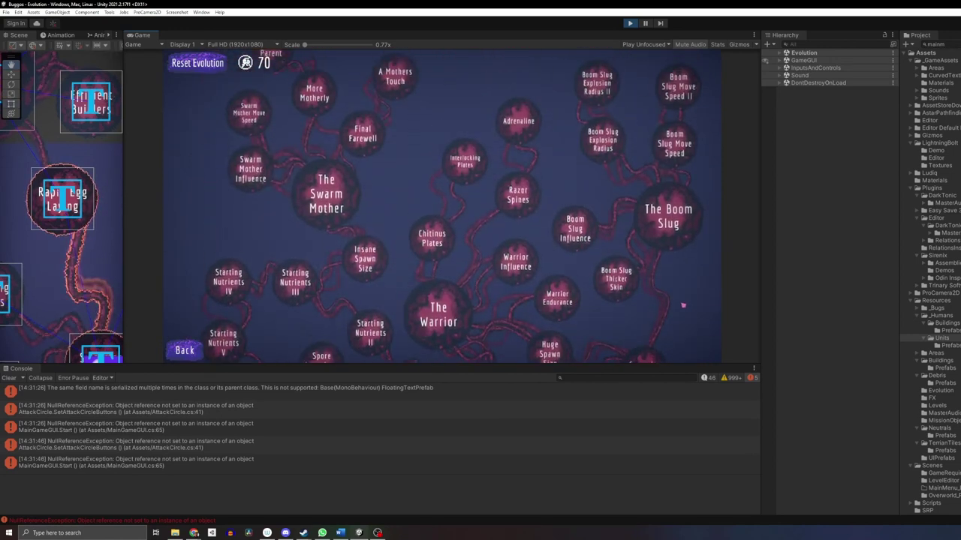
pyautogui.moveTo(700, 87)
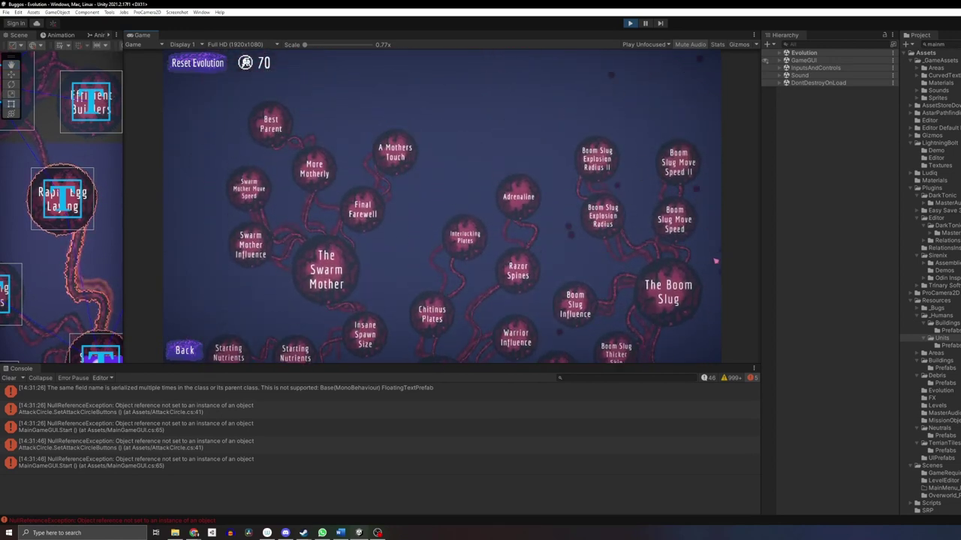
pyautogui.scroll(-2, 714, 321)
pyautogui.scroll(-2, 712, 300)
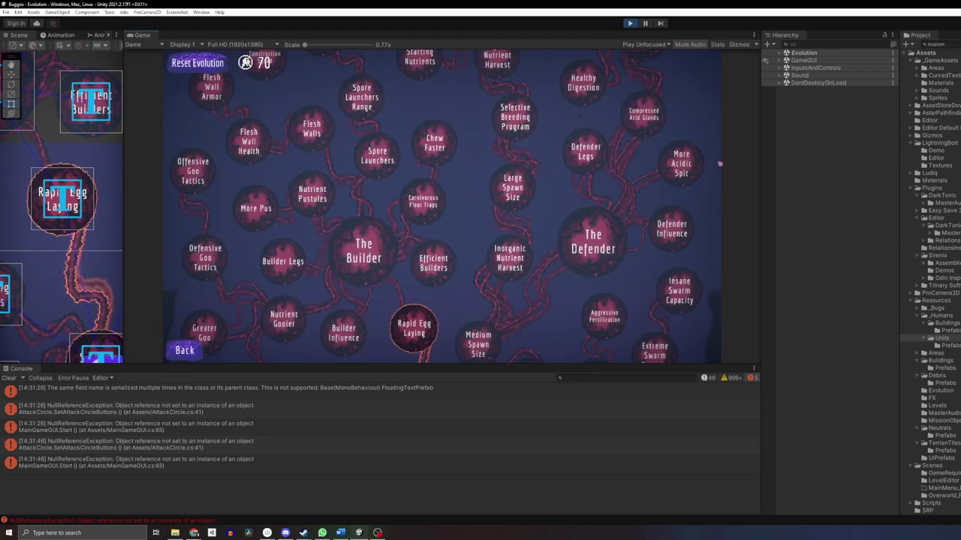
pyautogui.scroll(-2, 711, 287)
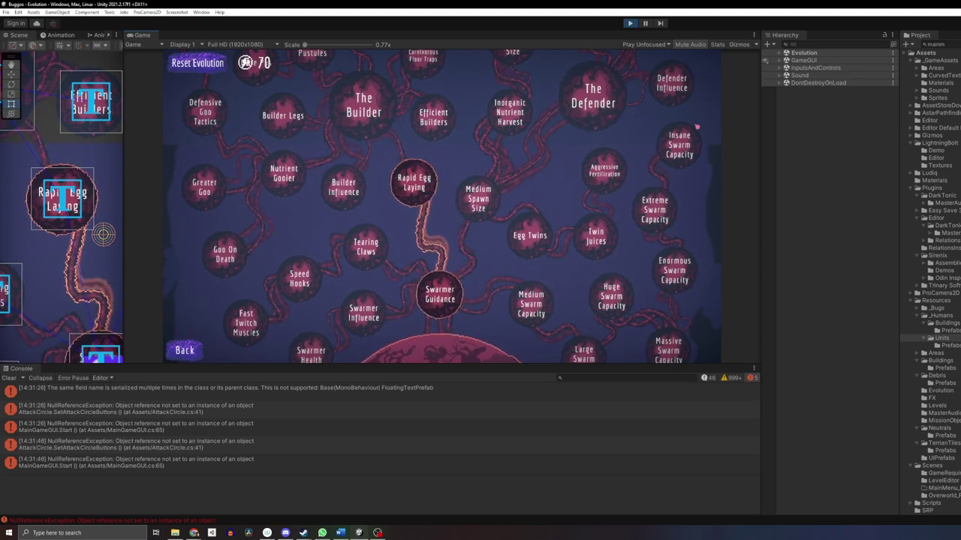
pyautogui.hotkey('alt', 'Tab')
# Step: Scroll through the evolution map's upgrade counts: Builder 18+1, Swarm Mother 6+1, Defender 4+1, Warrior 3+1
pyautogui.moveTo(747, 206); pyautogui.dragTo(717, 402)
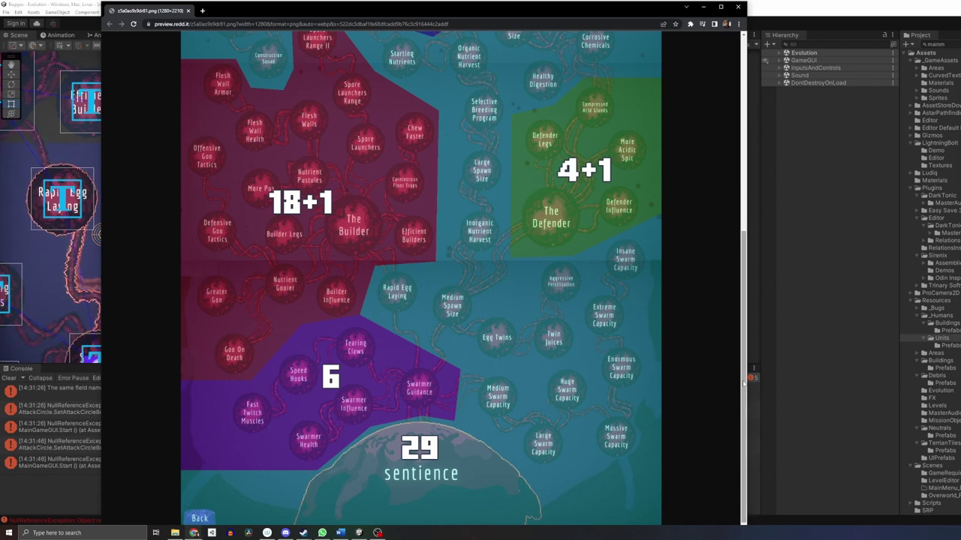
pyautogui.moveTo(747, 377); pyautogui.dragTo(714, 341)
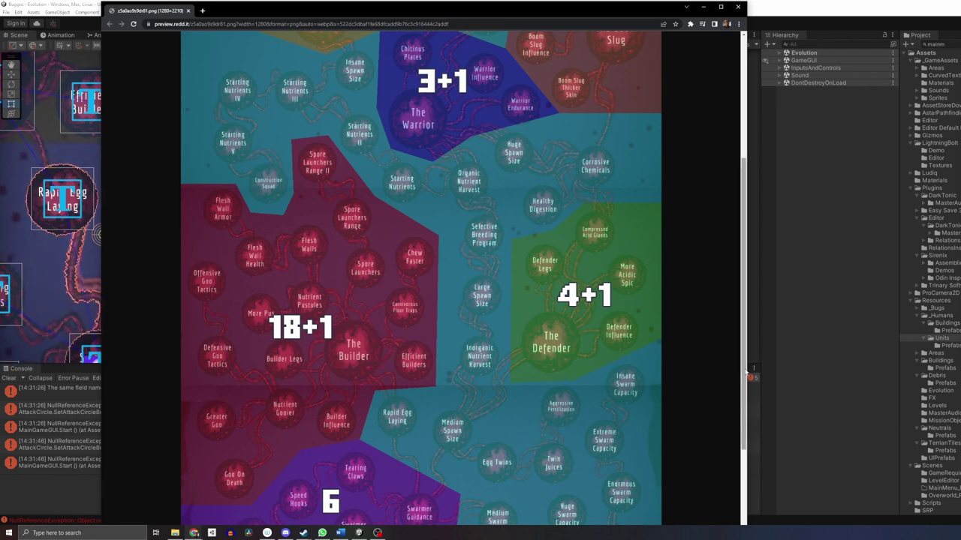
pyautogui.scroll(1, 746, 365)
pyautogui.moveTo(746, 364); pyautogui.dragTo(748, 259)
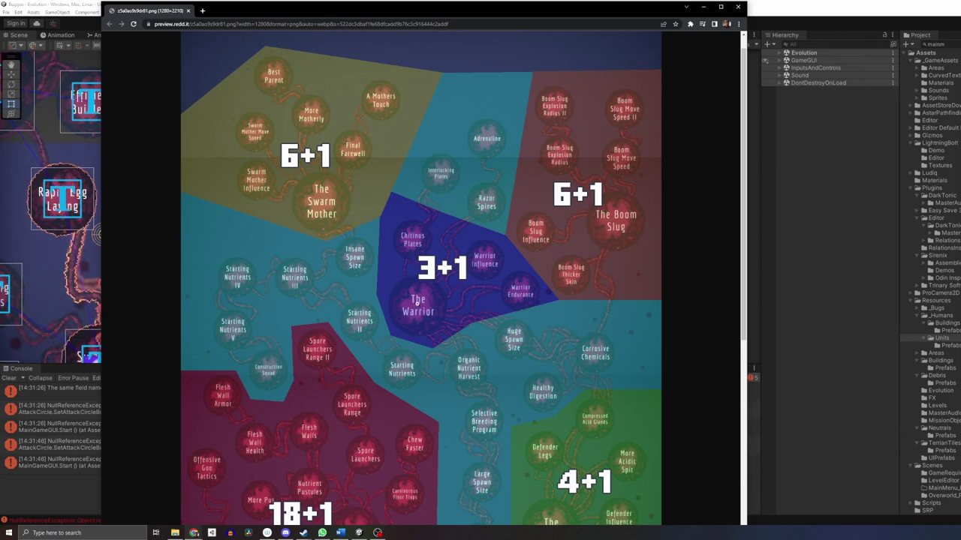
pyautogui.scroll(-2, 644, 384)
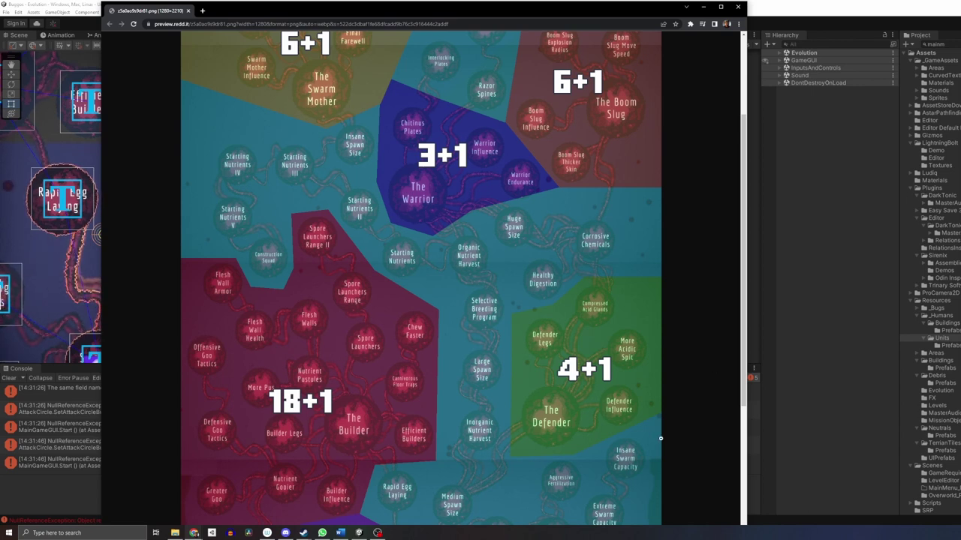
# Step: Close the image preview and scroll the r/Buggos feed past 'Defenders - Outshined But Not Forgotten'
pyautogui.hotkey('ctrl', 'w')
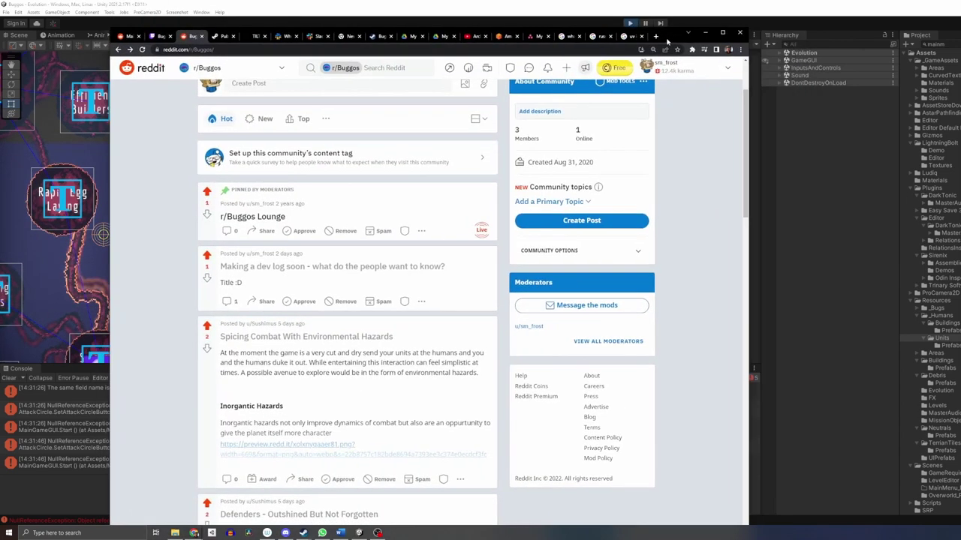
pyautogui.scroll(3, 678, 315)
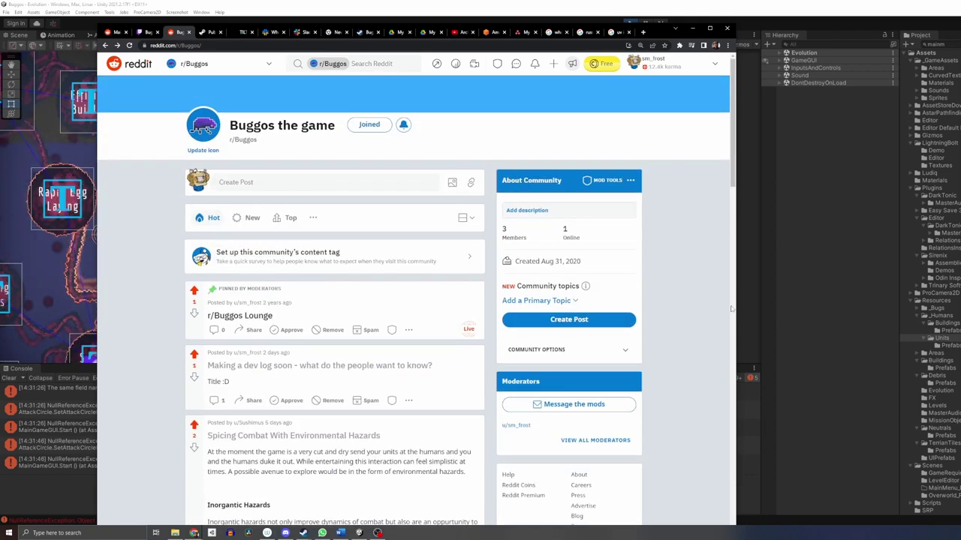
pyautogui.scroll(-4, 343, 127)
pyautogui.scroll(-4, 343, 128)
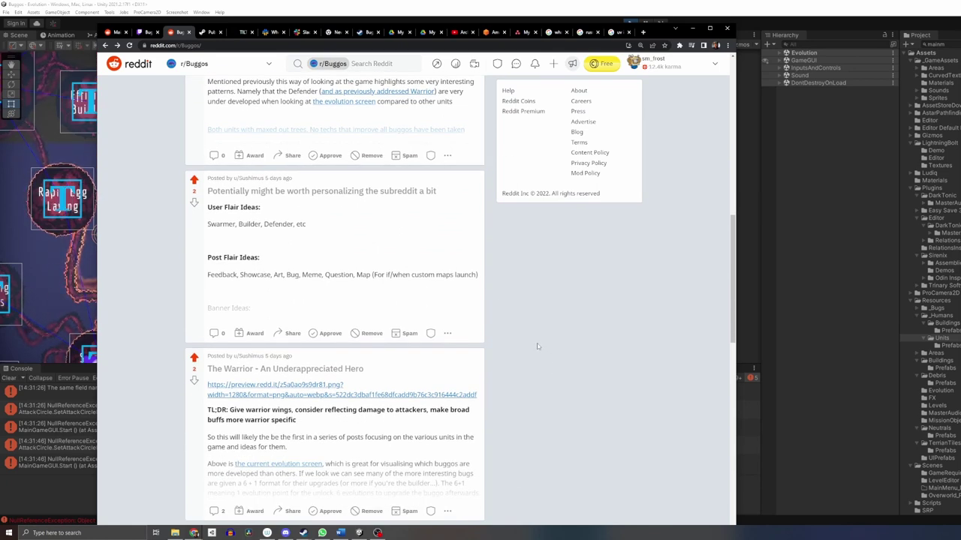
pyautogui.scroll(-3, 538, 346)
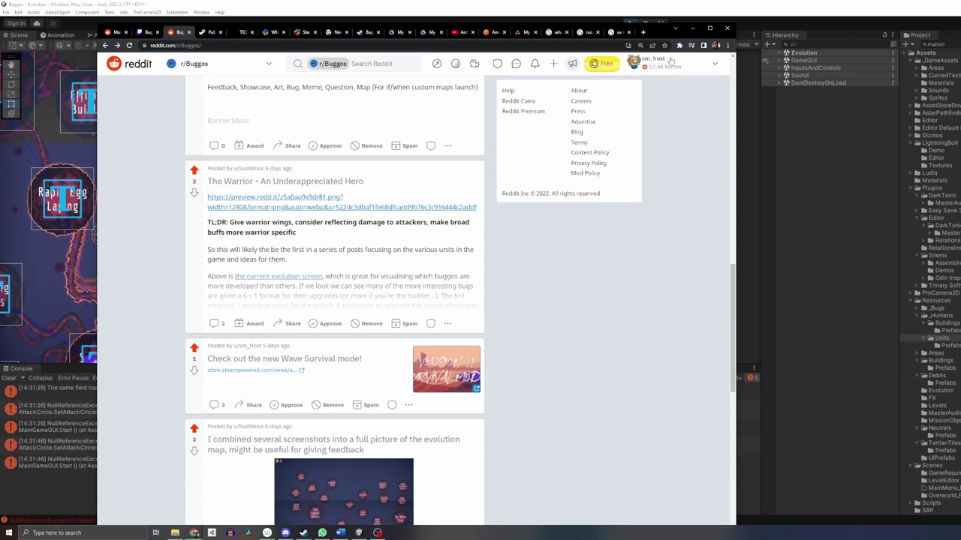
pyautogui.scroll(-1, 629, 318)
pyautogui.scroll(-2, 627, 315)
pyautogui.scroll(10, 627, 315)
pyautogui.scroll(2, 370, 343)
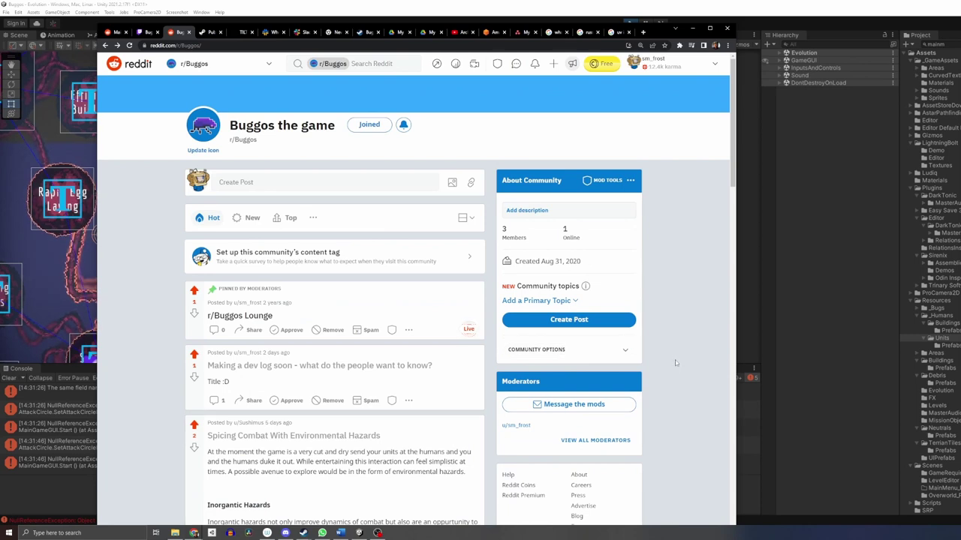
pyautogui.scroll(-1, 674, 365)
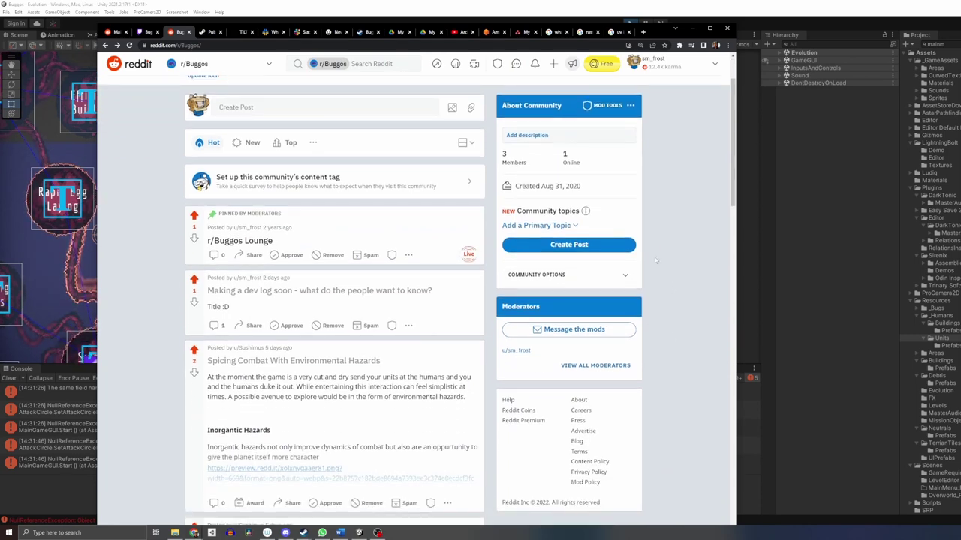
pyautogui.scroll(1, 698, 387)
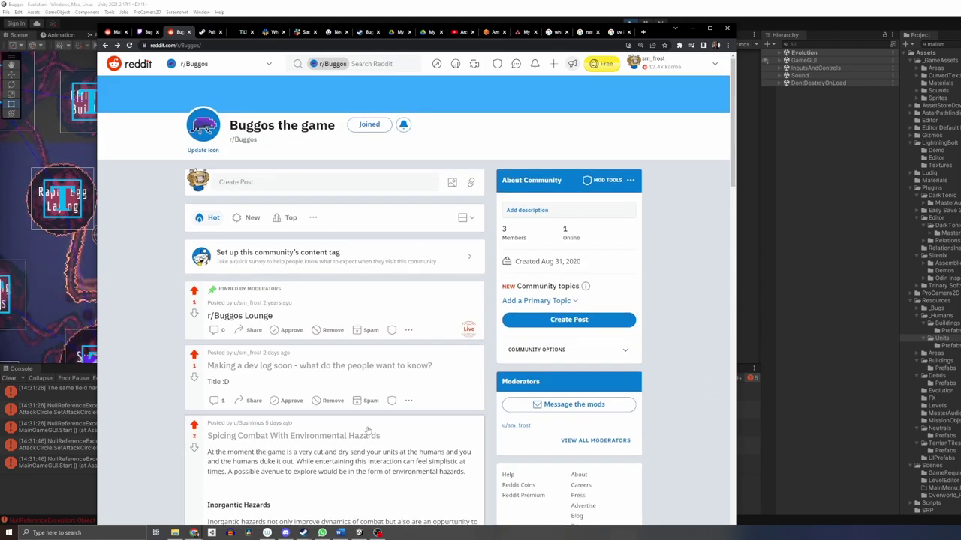
pyautogui.scroll(-4, 137, 327)
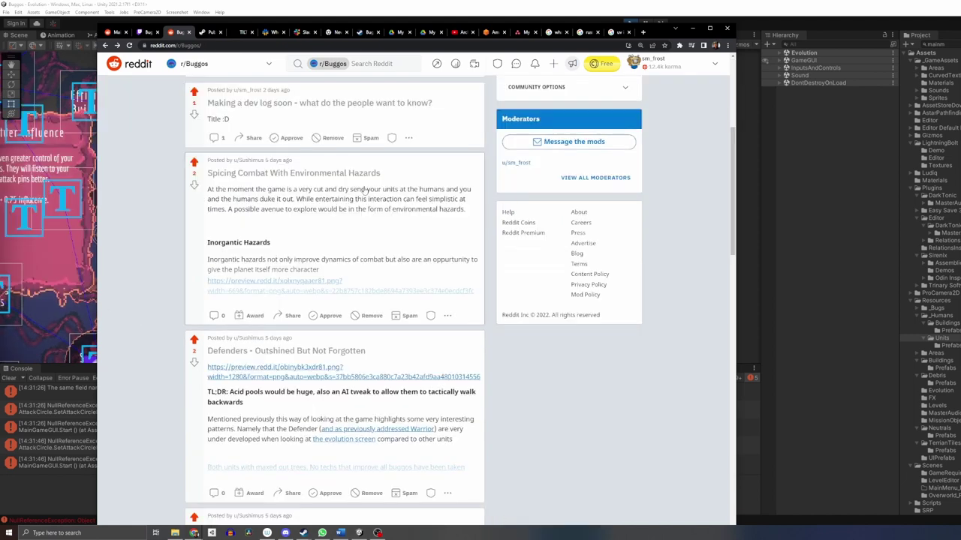
# Step: Open the 'Spicing Combat With Environmental Hazards' post and scroll through its hazard ideas
pyautogui.click(237, 173)
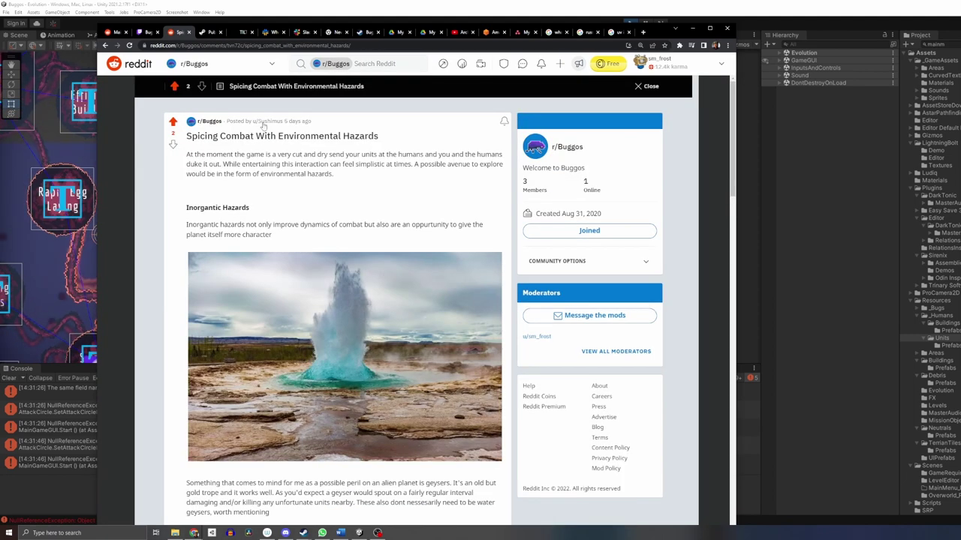
pyautogui.scroll(-1, 290, 273)
pyautogui.scroll(-7, 290, 274)
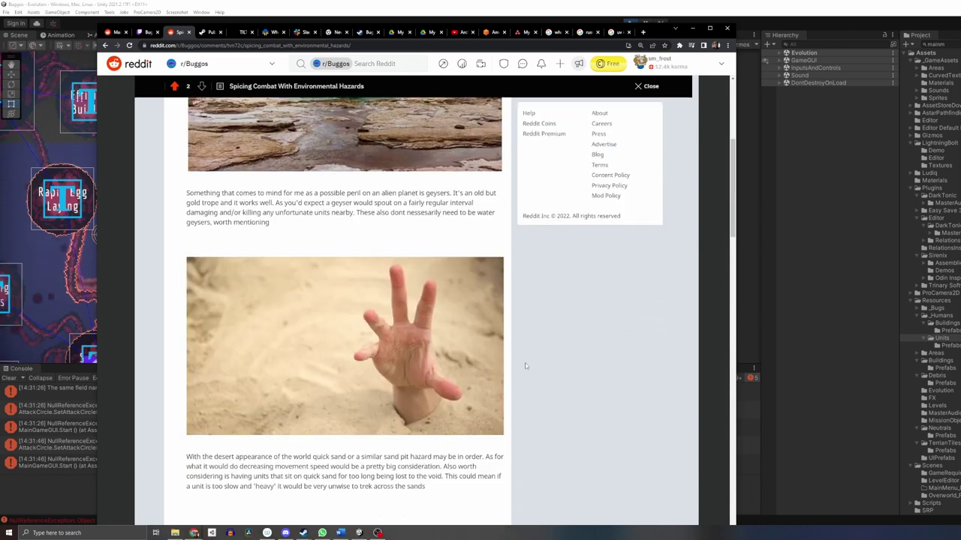
pyautogui.scroll(-2, 487, 404)
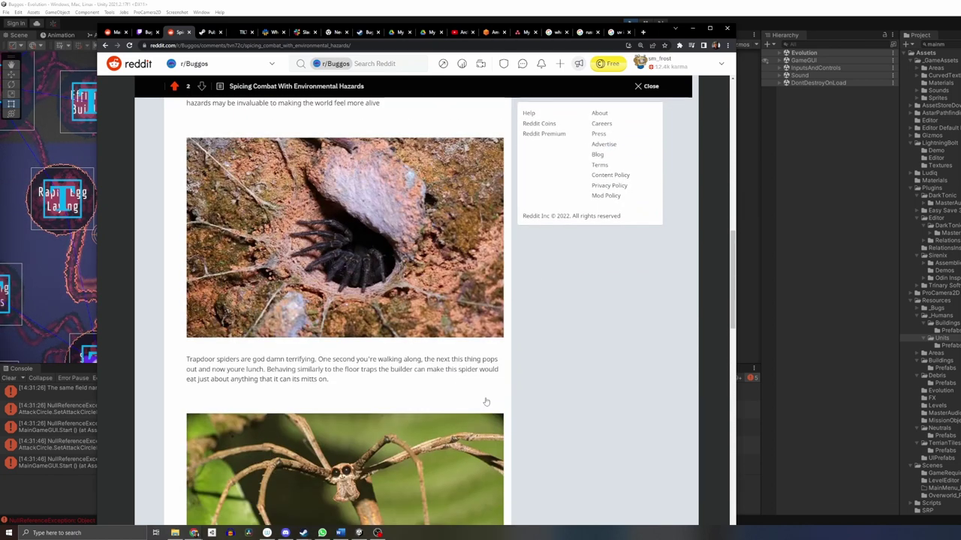
pyautogui.scroll(-6, 485, 401)
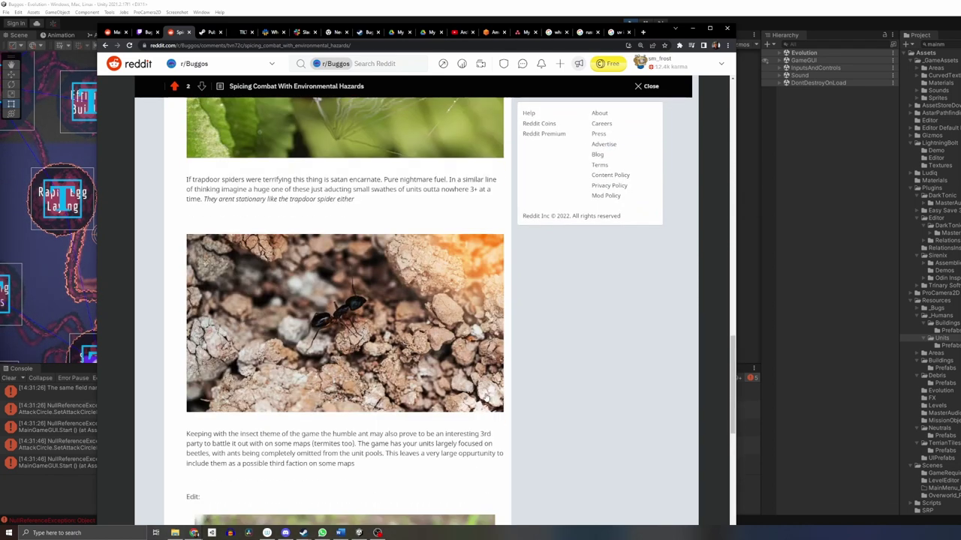
pyautogui.scroll(-3, 486, 400)
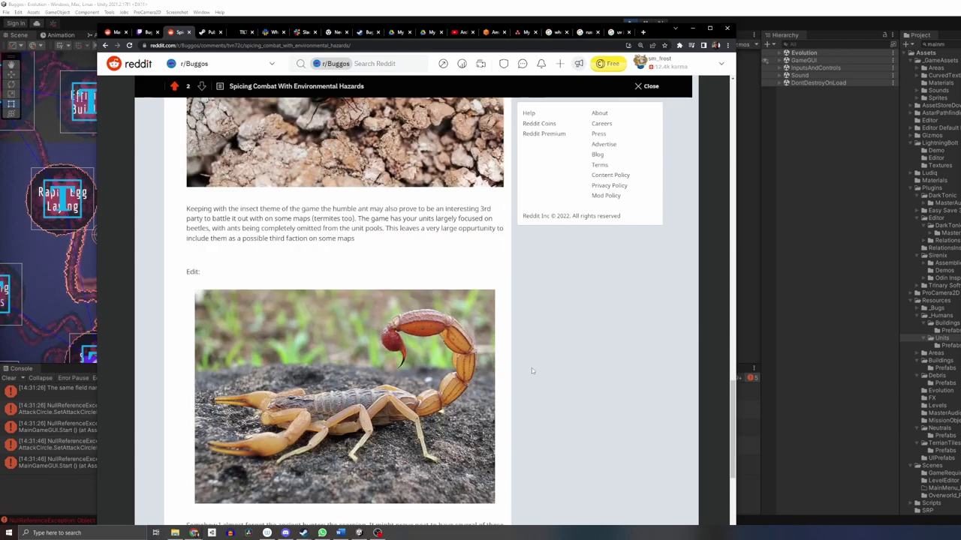
pyautogui.scroll(-3, 531, 366)
pyautogui.scroll(12, 532, 376)
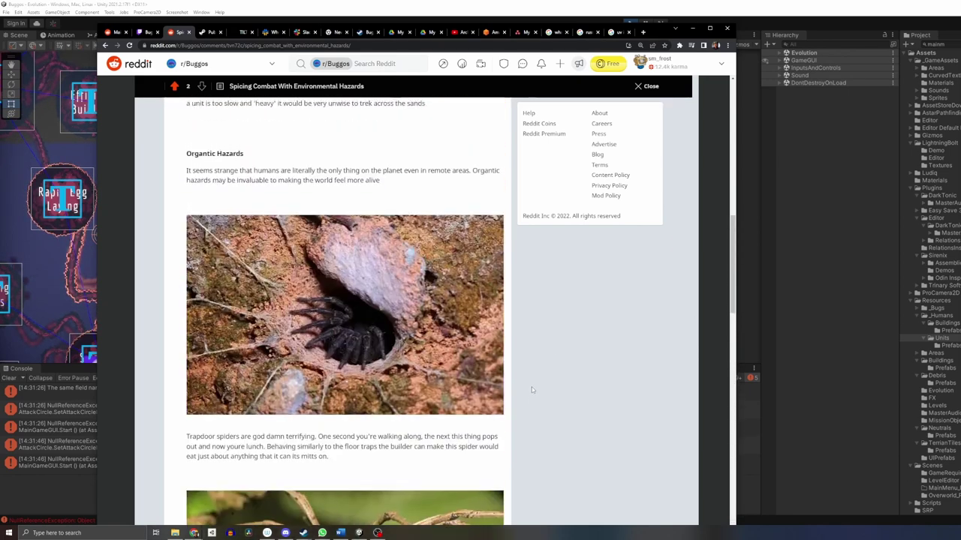
pyautogui.scroll(15, 531, 387)
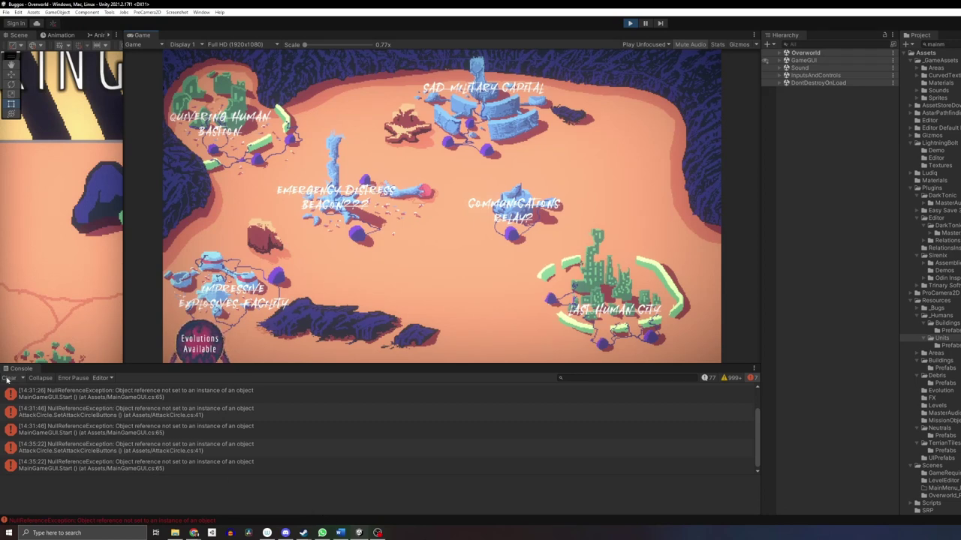
# Step: Clear the Console errors, shrink it to enlarge the Game view, then switch to Discord
pyautogui.click(7, 379)
pyautogui.moveTo(120, 366); pyautogui.dragTo(120, 471)
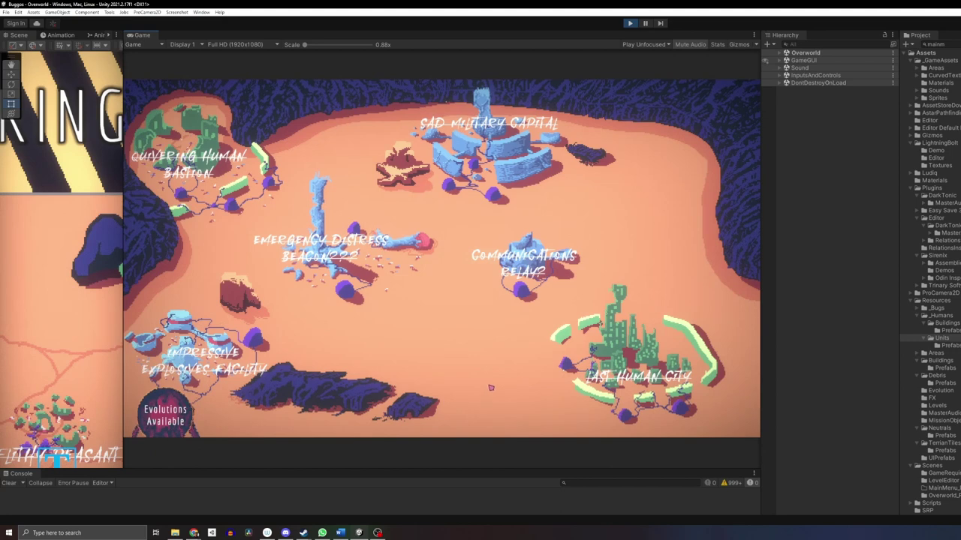
pyautogui.hotkey('alt', 'Tab')
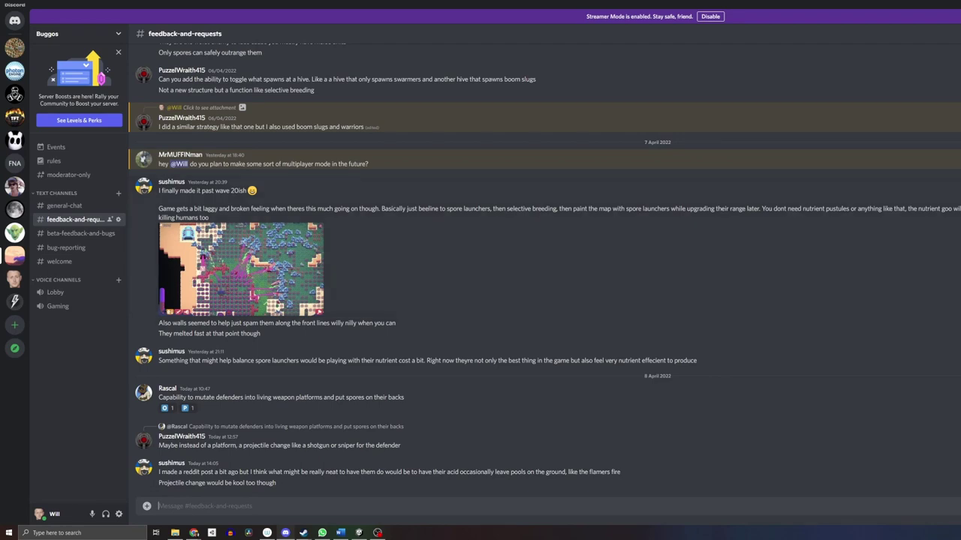
pyautogui.click(60, 206)
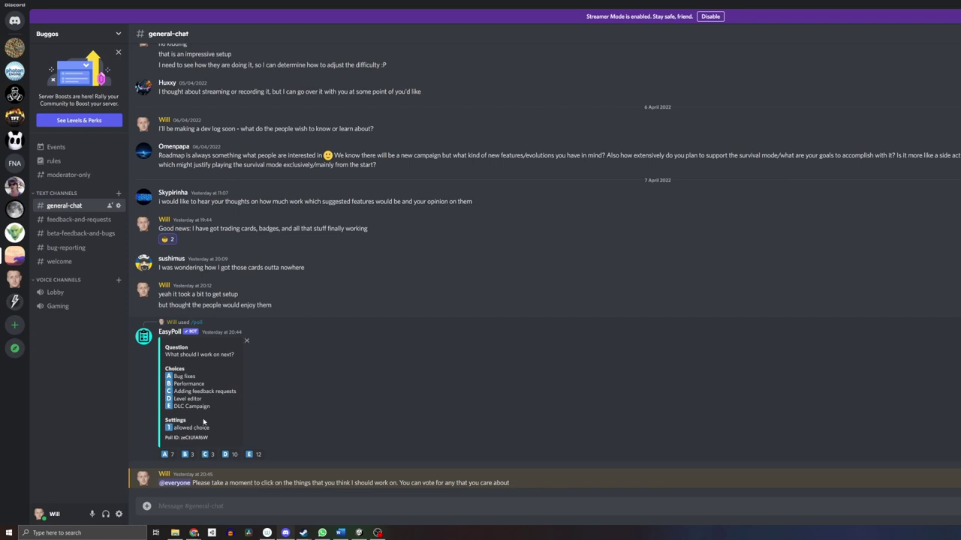
pyautogui.moveTo(163, 453)
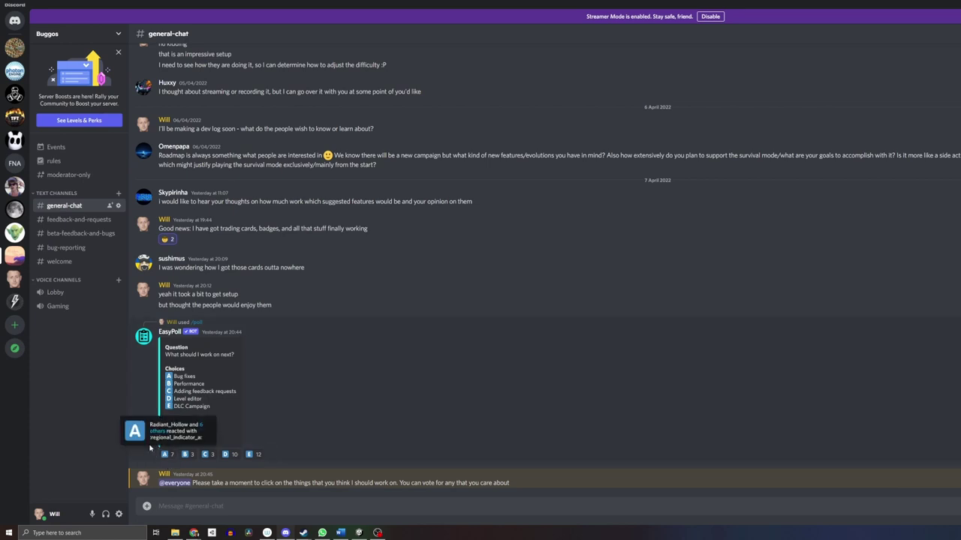
pyautogui.moveTo(207, 454)
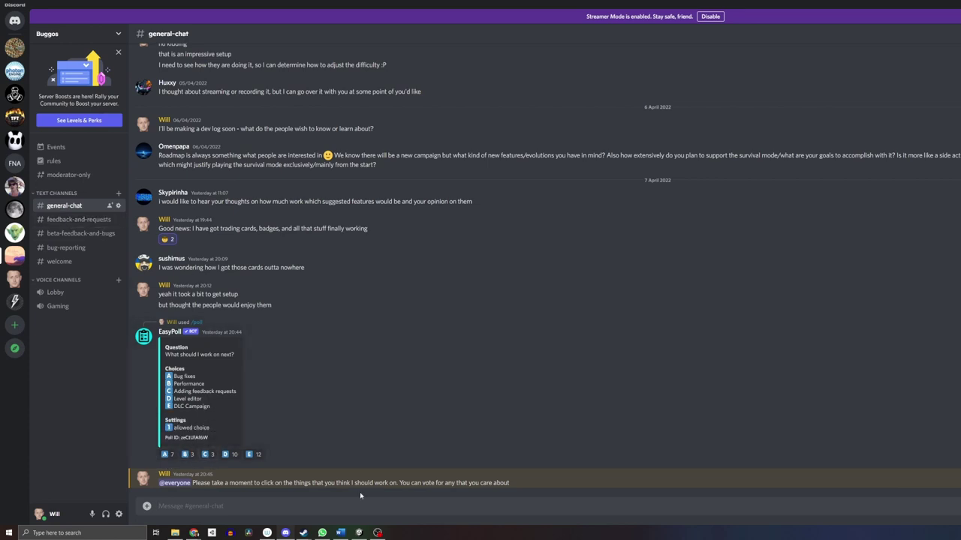
# Step: Go to #bug-reporting and scroll through reports on survival mode and the disappearing Evo button
pyautogui.moveTo(234, 463)
pyautogui.click(73, 225)
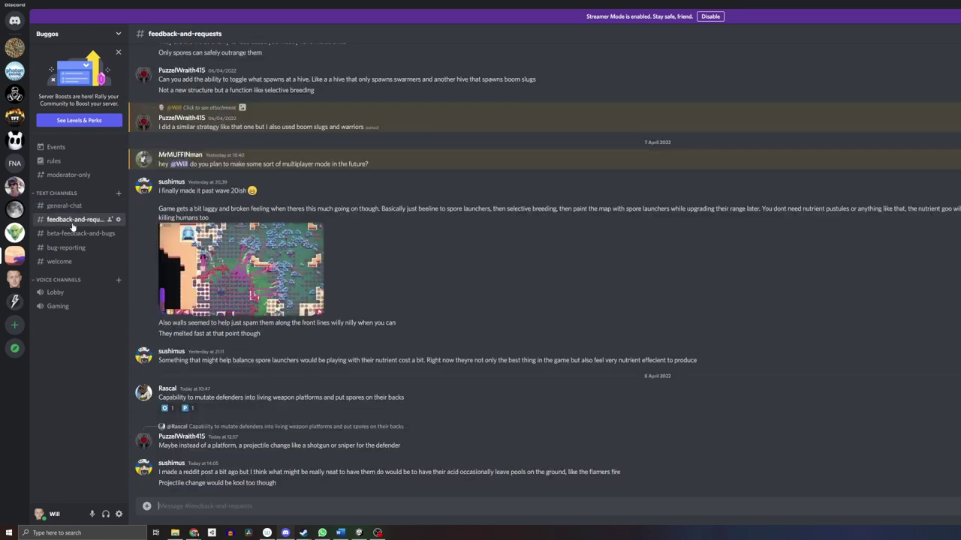
pyautogui.click(79, 248)
pyautogui.scroll(20, 304, 307)
pyautogui.scroll(20, 316, 325)
pyautogui.scroll(-10, 349, 350)
pyautogui.scroll(10, 341, 376)
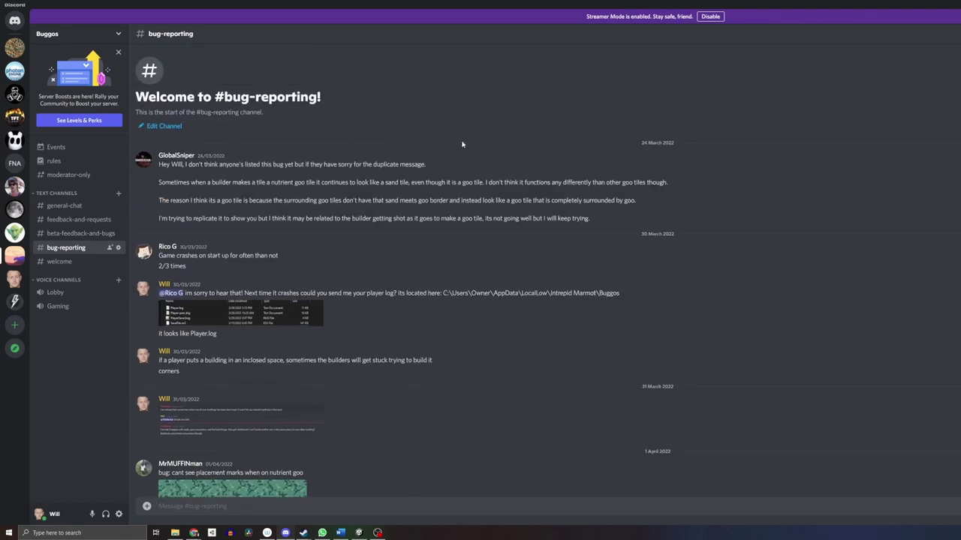
pyautogui.scroll(-3, 375, 156)
pyautogui.scroll(-5, 360, 152)
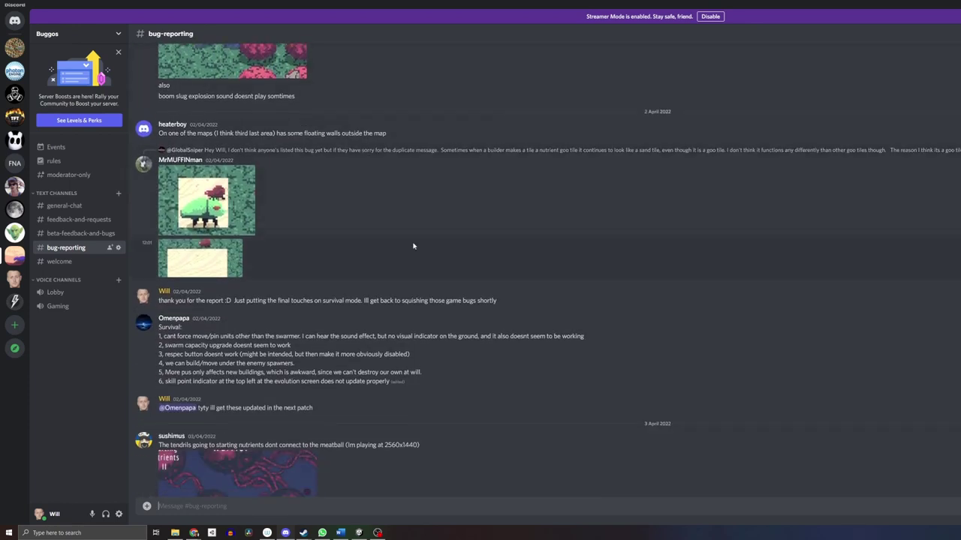
pyautogui.scroll(-7, 451, 195)
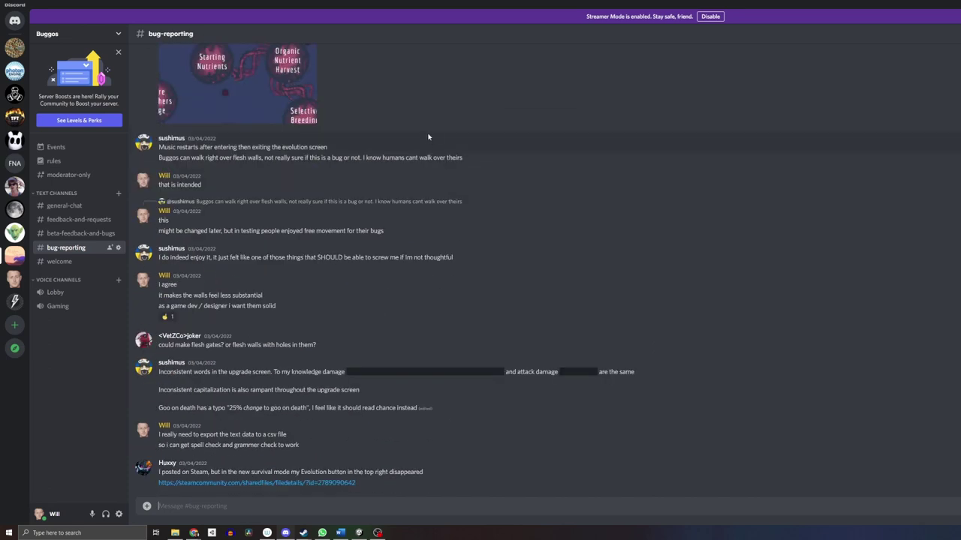
pyautogui.scroll(-5, 386, 272)
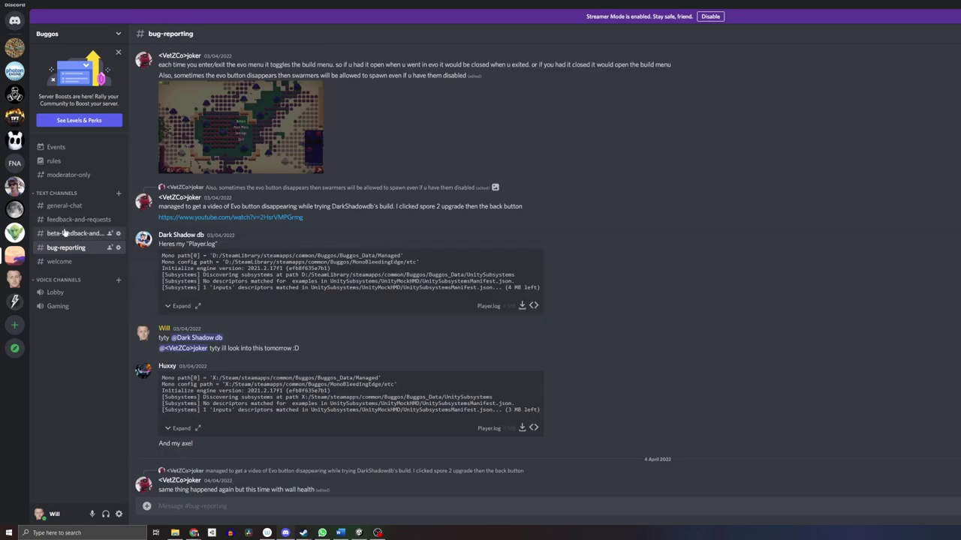
# Step: Open #beta-feedback-and-bugs and scroll through its messages
pyautogui.click(66, 233)
pyautogui.scroll(2, 728, 259)
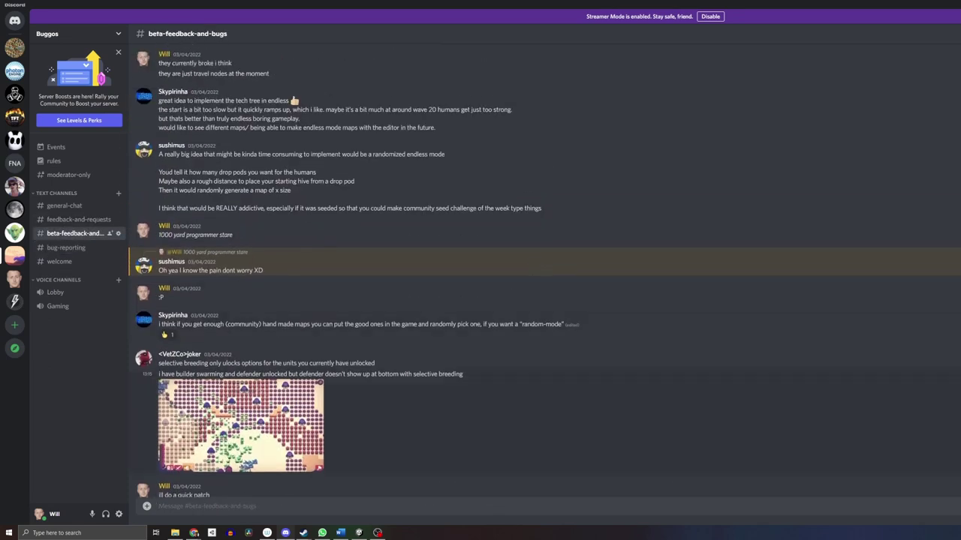
pyautogui.scroll(-2, 728, 259)
pyautogui.scroll(5, 544, 271)
pyautogui.scroll(4, 544, 271)
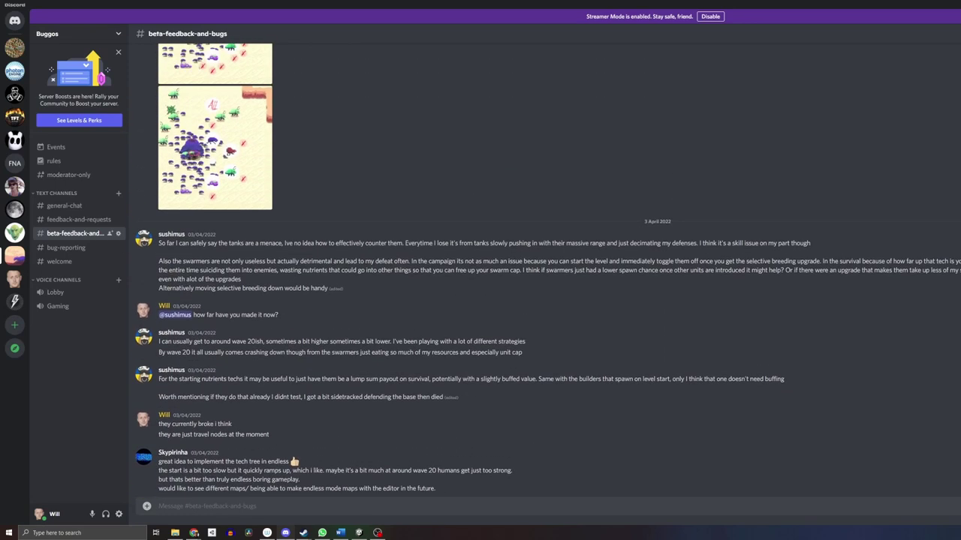
pyautogui.scroll(1, 544, 271)
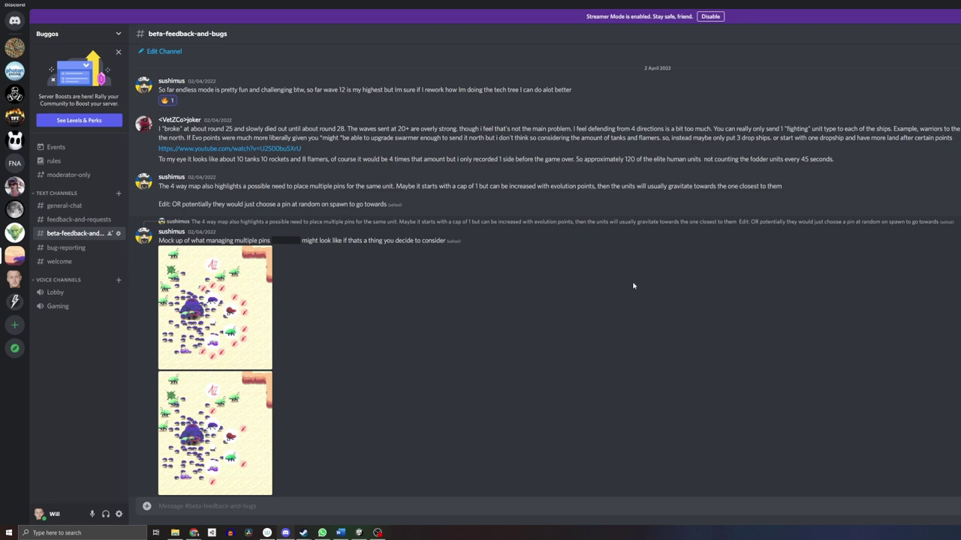
pyautogui.scroll(2, 633, 285)
pyautogui.scroll(-20, 592, 340)
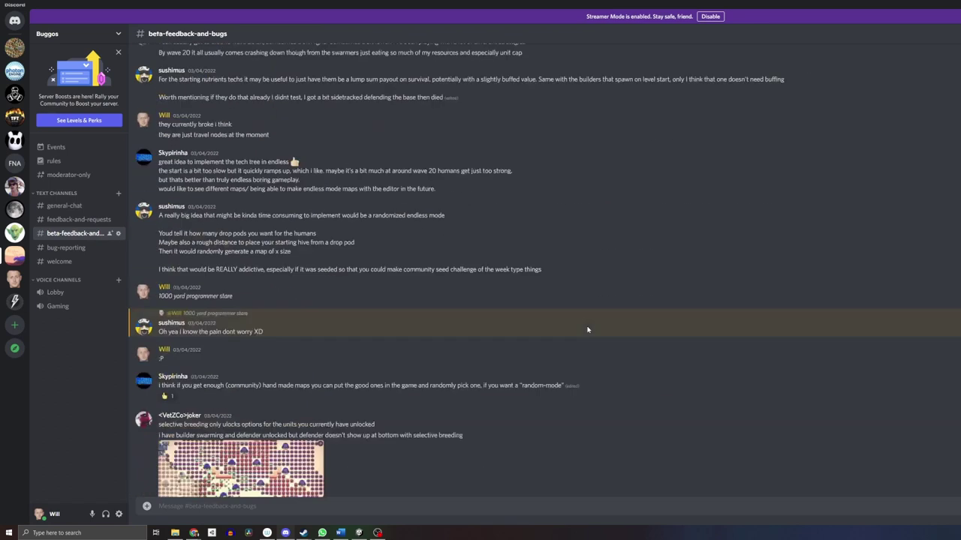
# Step: Return to #feedback-and-requests, scroll its suggestions, then bring up the Steam discussions page
pyautogui.hotkey('alt', 'Up')
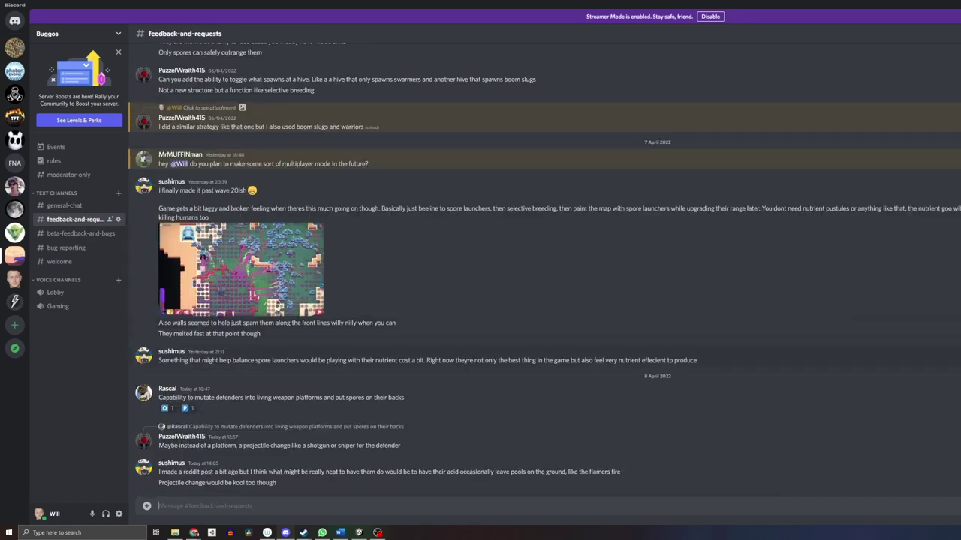
pyautogui.scroll(20, 485, 334)
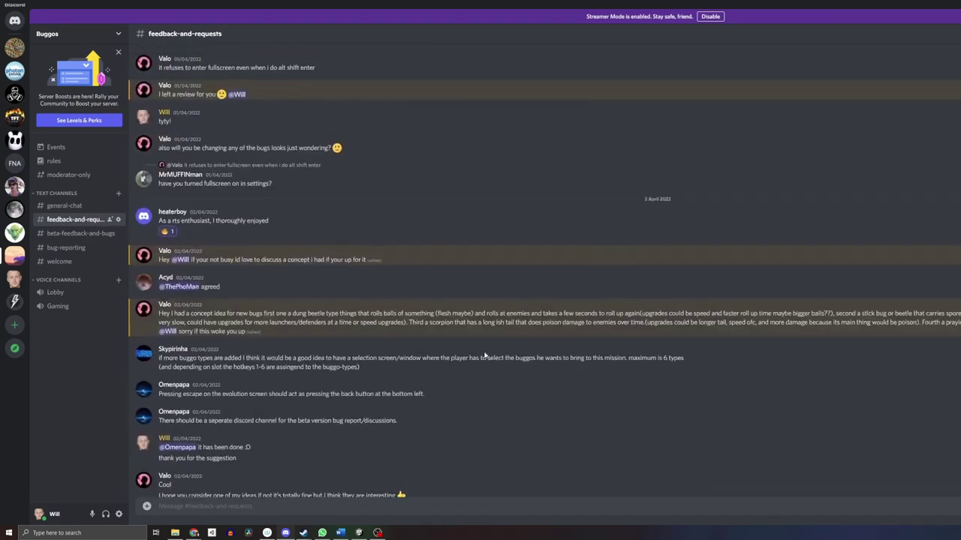
pyautogui.scroll(15, 485, 358)
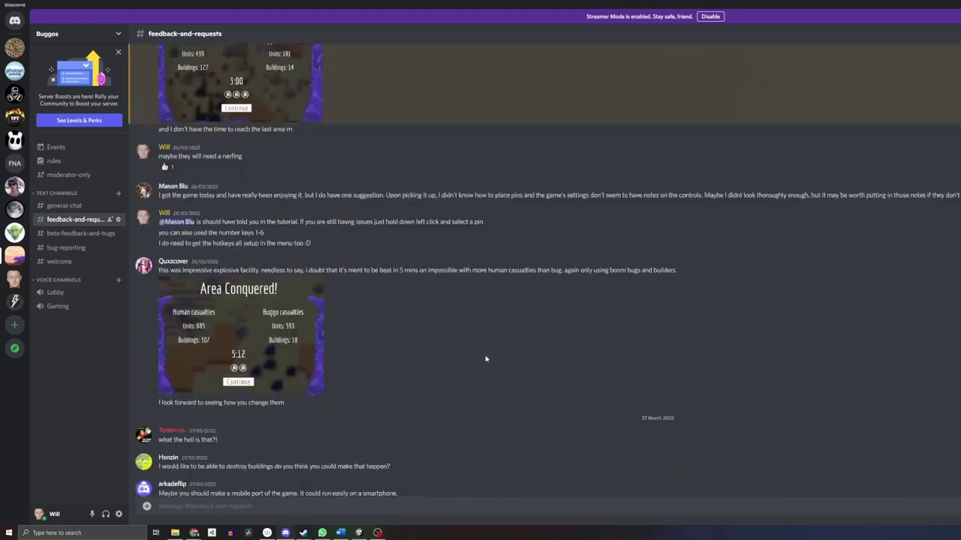
pyautogui.scroll(-10, 488, 320)
pyautogui.hotkey('alt', 'Tab')
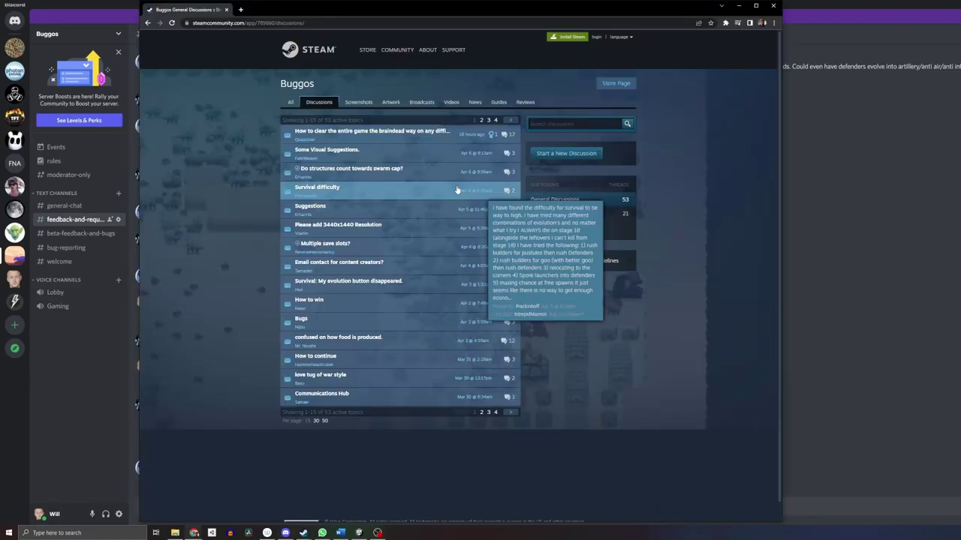
# Step: Preview Steam discussion threads, open the Guides page, then minimize Chrome back to Discord
pyautogui.moveTo(345, 134)
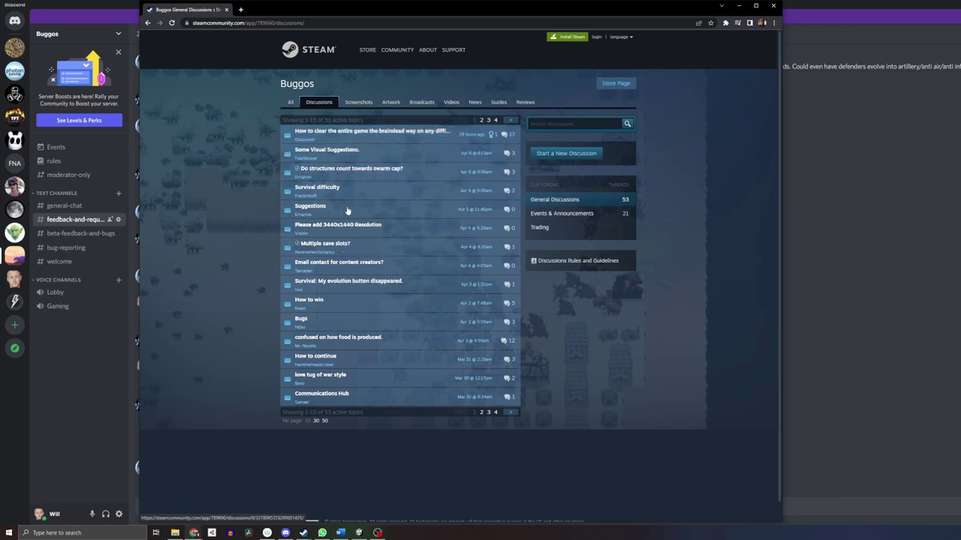
pyautogui.moveTo(376, 364)
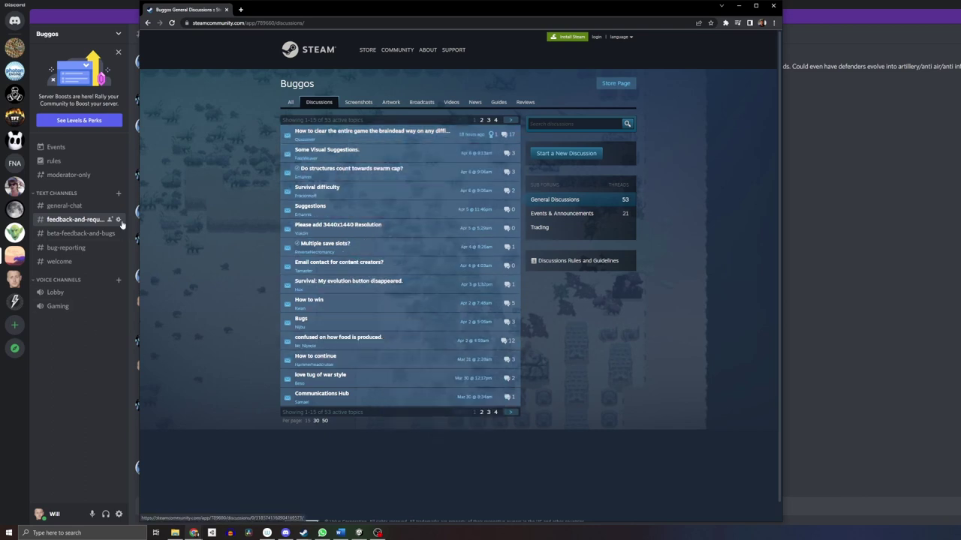
pyautogui.moveTo(275, 172)
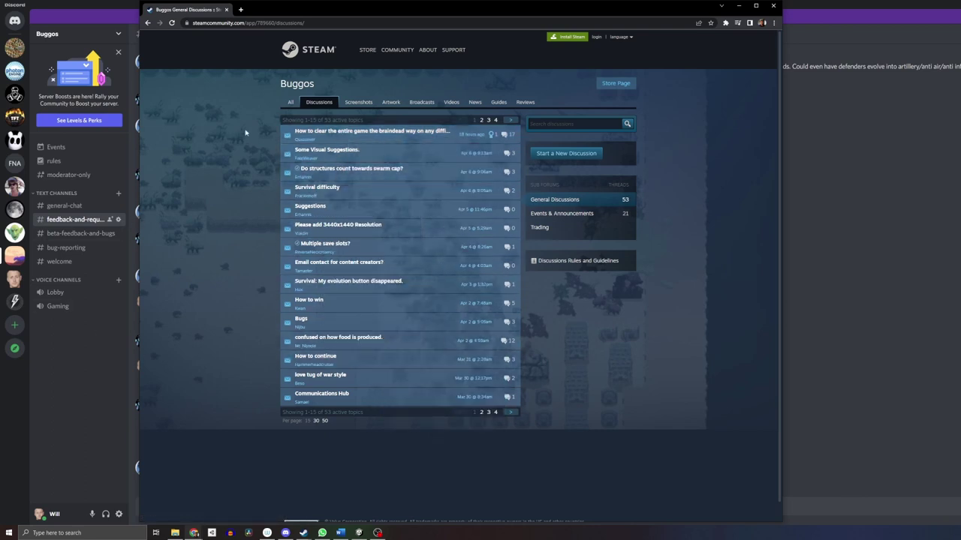
pyautogui.click(498, 102)
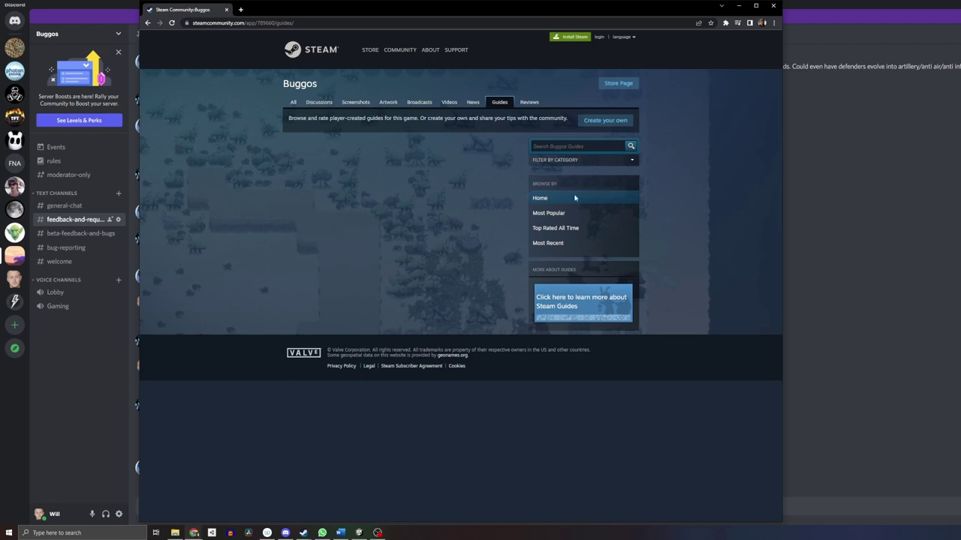
pyautogui.click(721, 6)
pyautogui.scroll(-2, 484, 322)
pyautogui.scroll(-15, 484, 322)
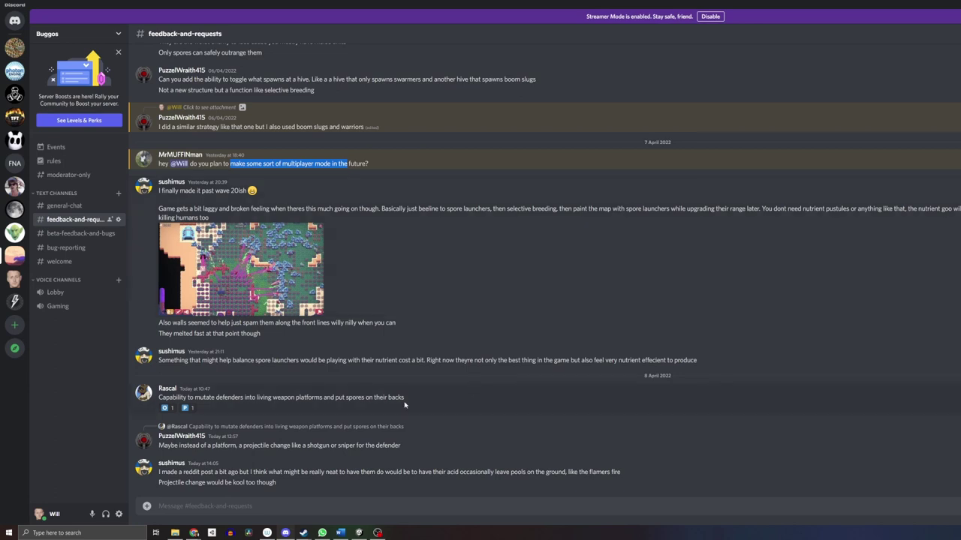
pyautogui.scroll(5, 373, 350)
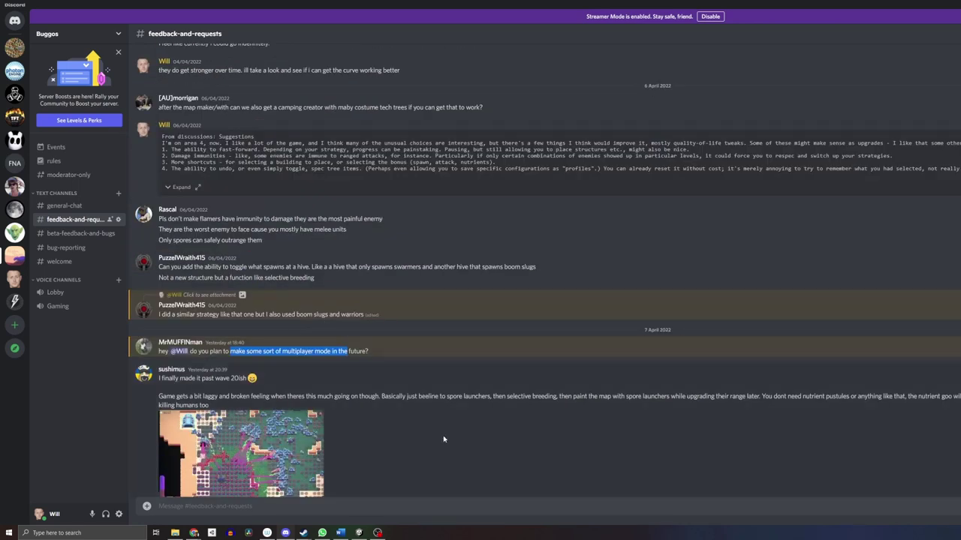
pyautogui.scroll(10, 444, 439)
pyautogui.scroll(3, 553, 338)
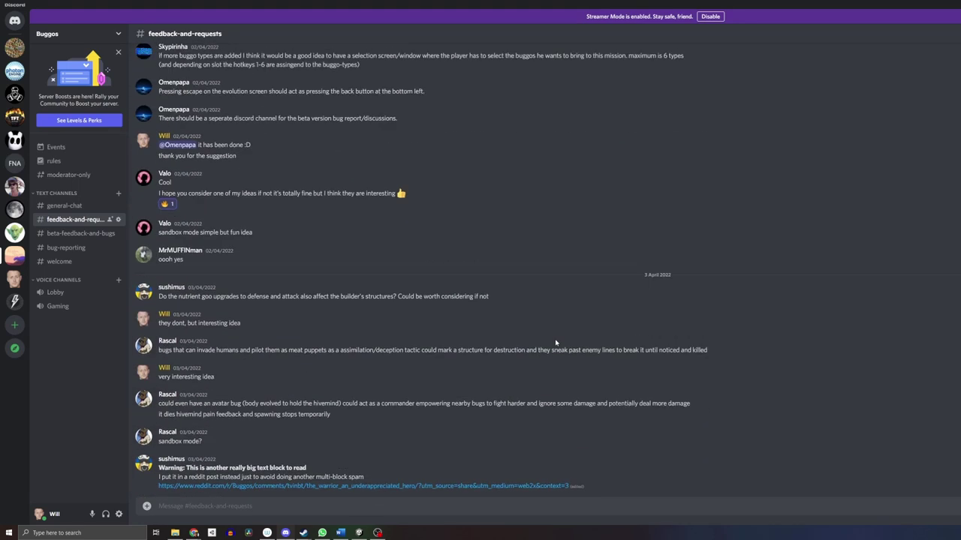
pyautogui.scroll(-7, 552, 341)
pyautogui.scroll(-6, 550, 347)
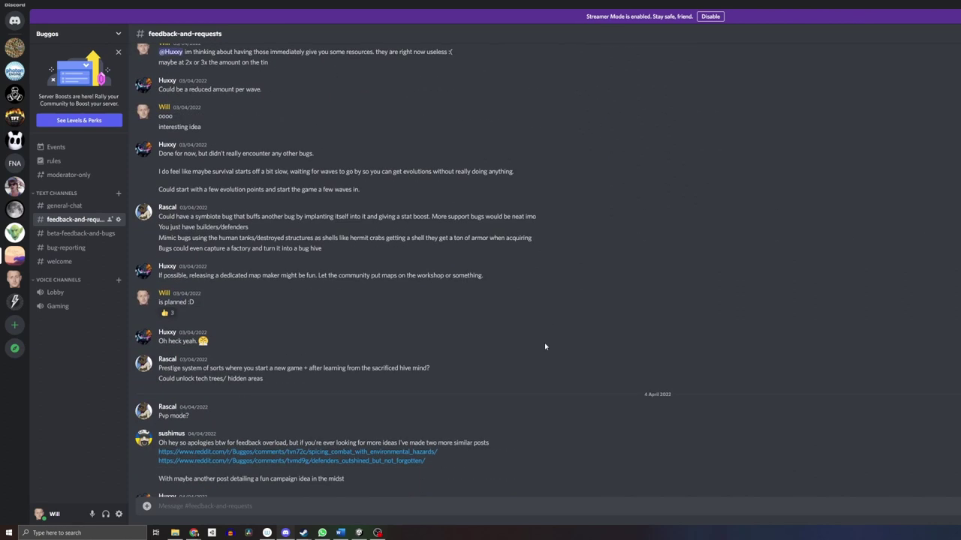
pyautogui.scroll(-10, 542, 347)
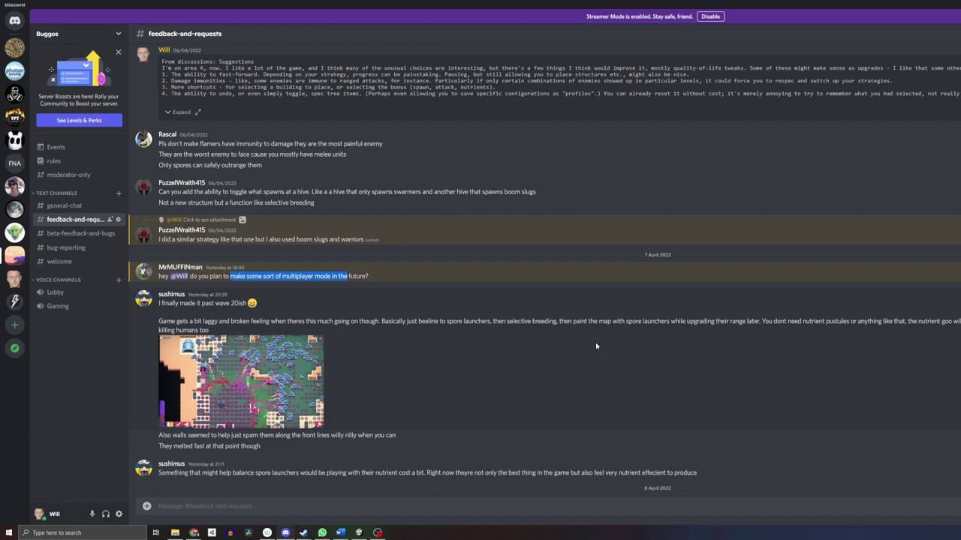
pyautogui.scroll(10, 293, 432)
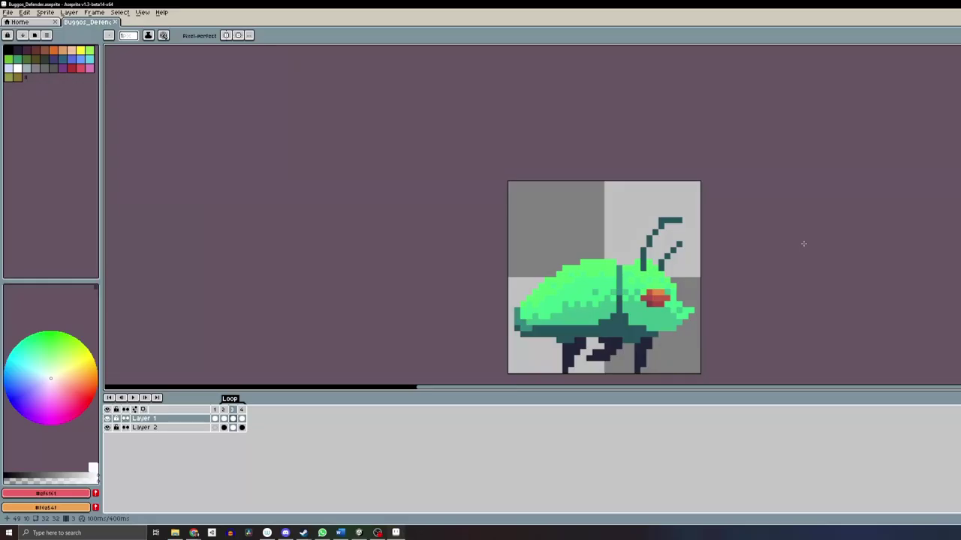
pyautogui.moveTo(802, 242); pyautogui.dragTo(766, 180)
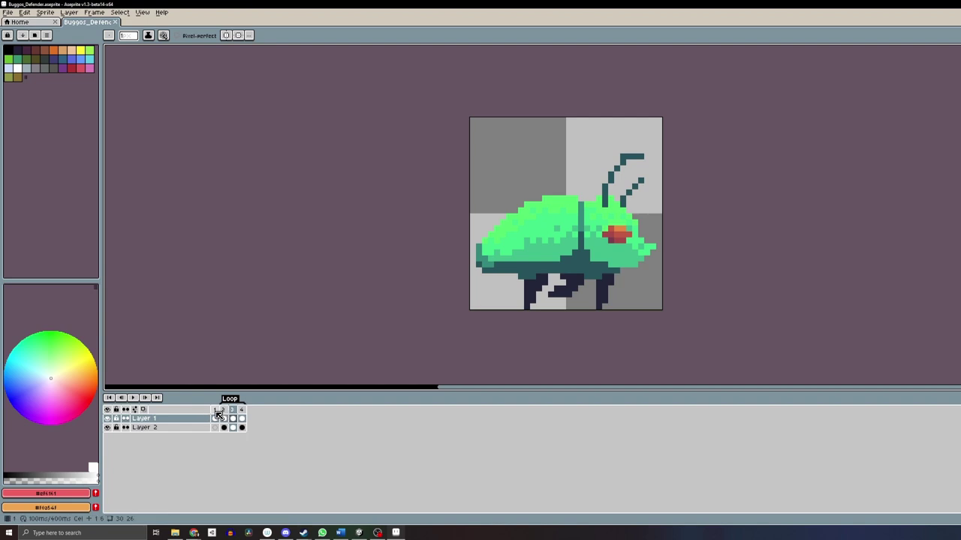
pyautogui.click(216, 418)
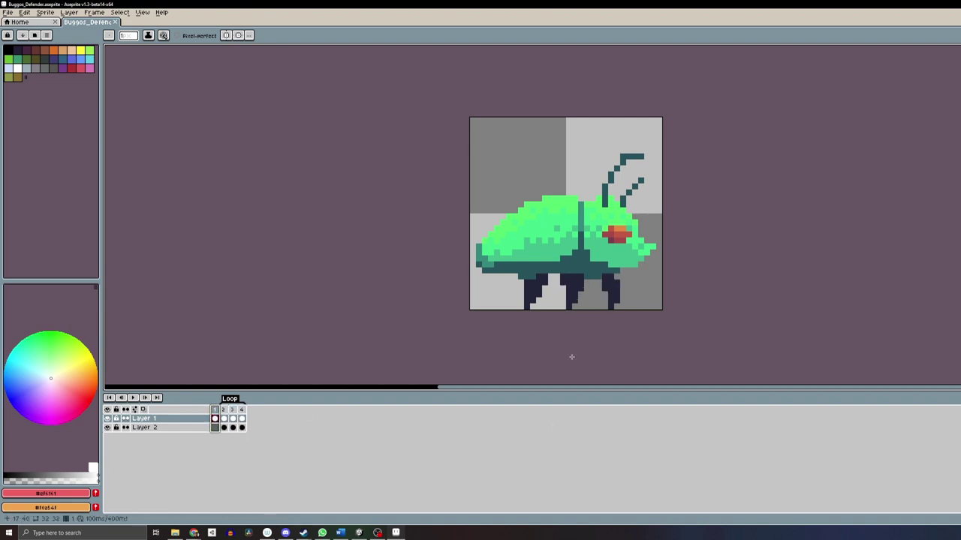
pyautogui.press('Return')
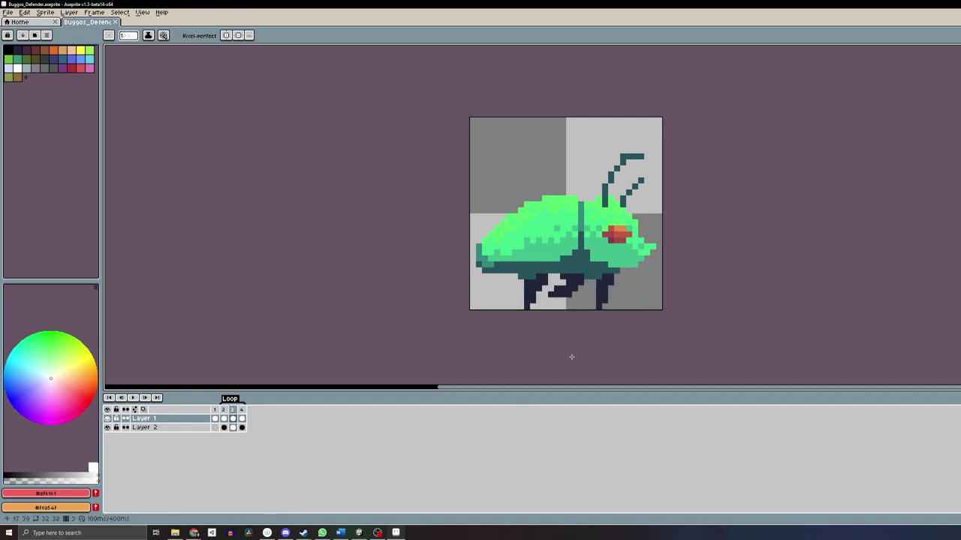
pyautogui.press('Return')
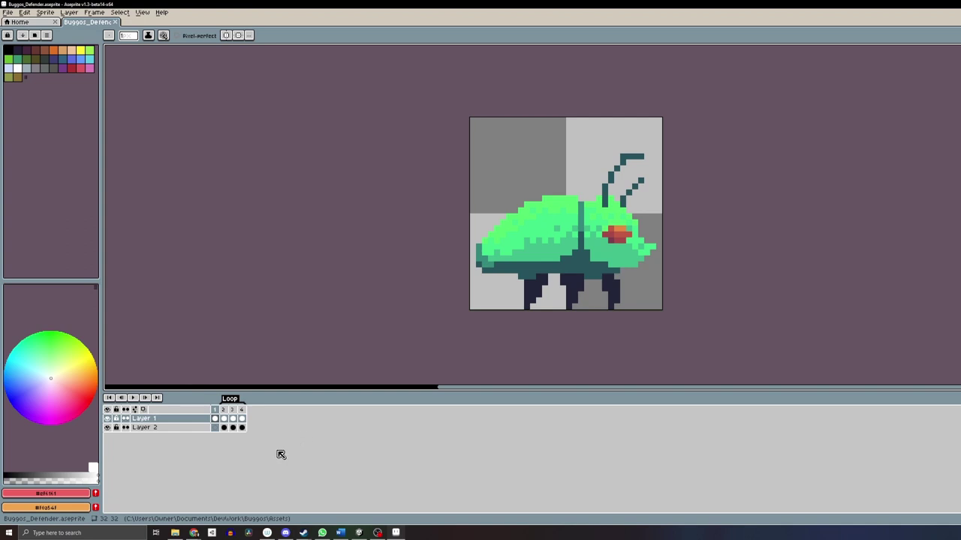
pyautogui.click(135, 399)
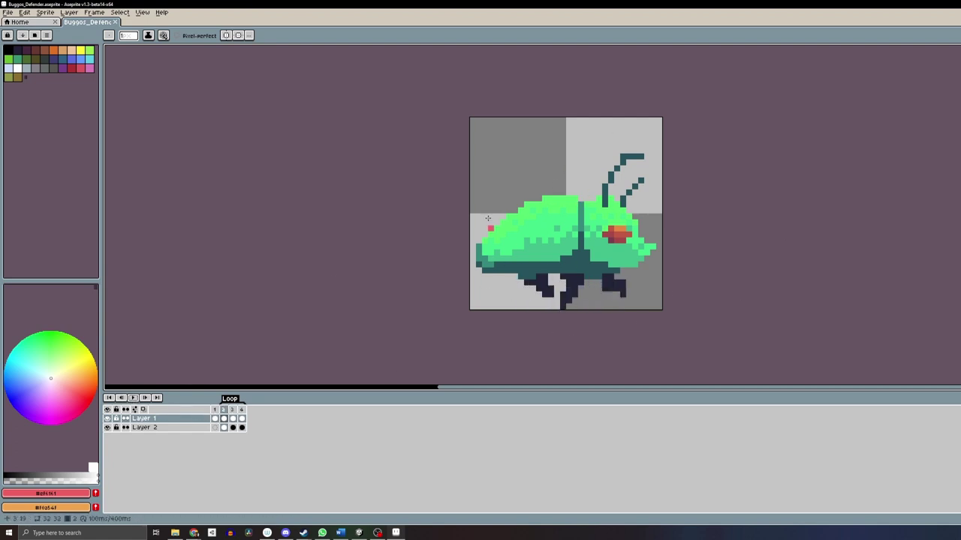
pyautogui.click(133, 398)
pyautogui.click(135, 399)
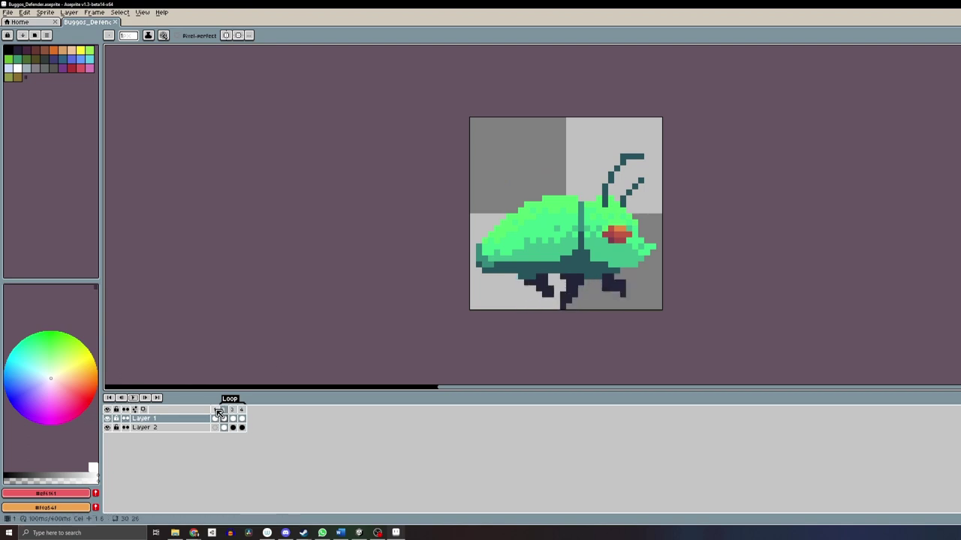
pyautogui.press('Return')
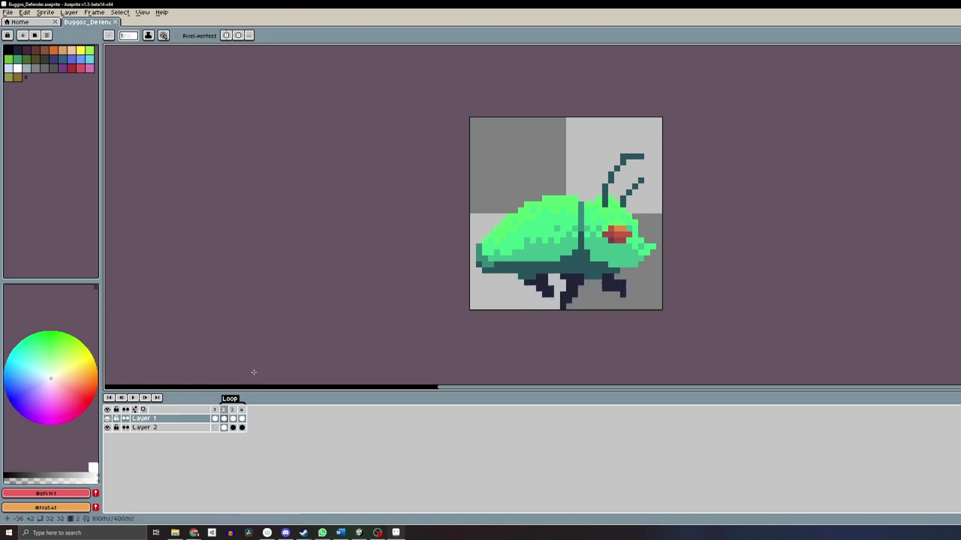
pyautogui.click(109, 427)
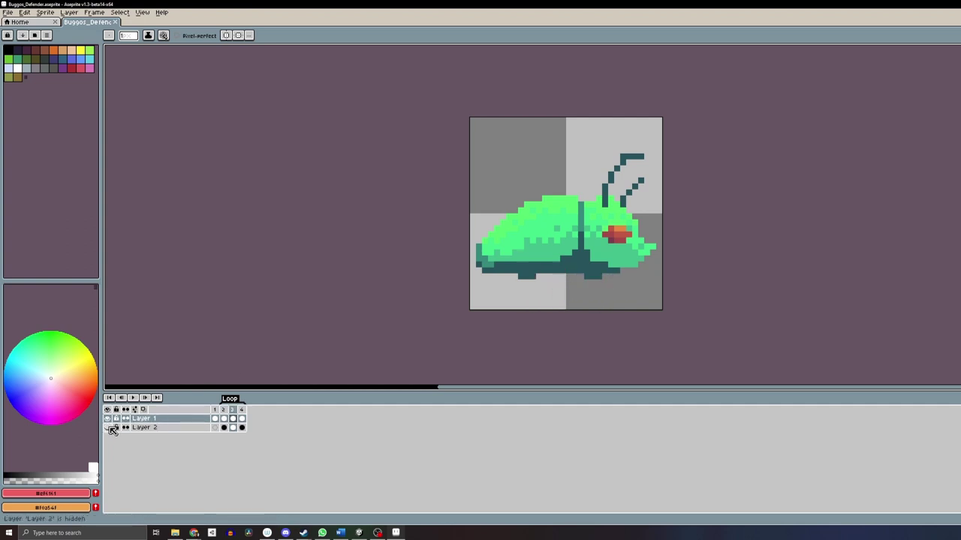
pyautogui.click(109, 427)
pyautogui.click(109, 419)
pyautogui.click(108, 419)
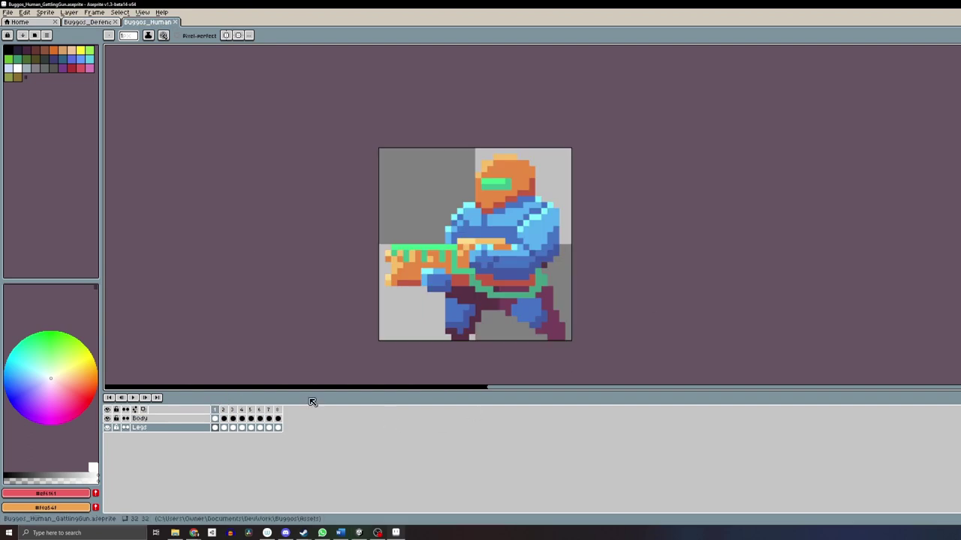
# Step: Play the Gatling-gun human soldier sprite's animation in the timeline
pyautogui.click(133, 397)
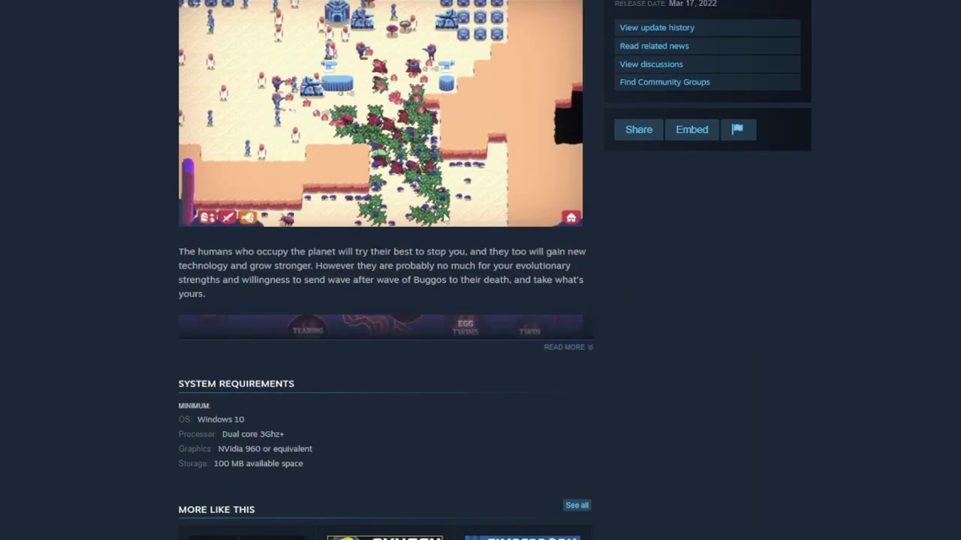
pyautogui.scroll(10, 451, 174)
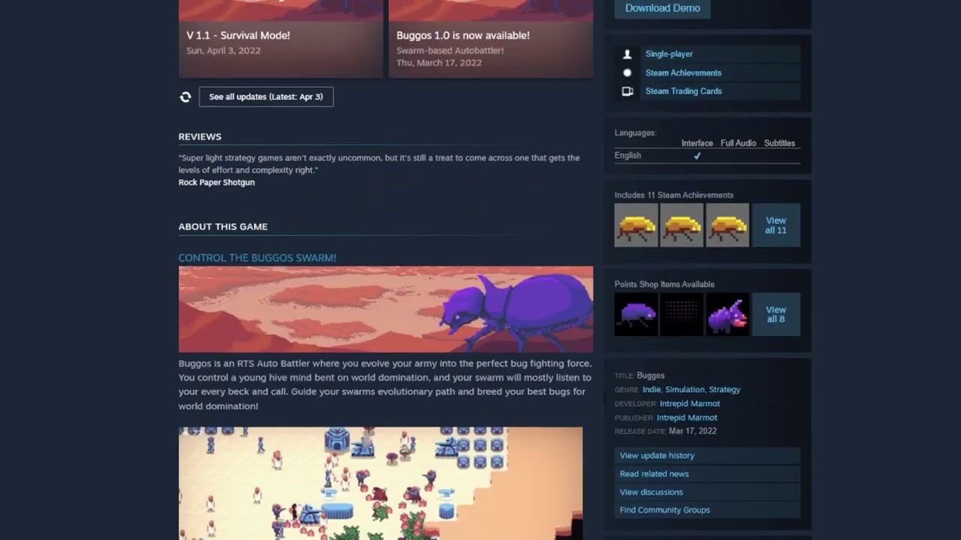
pyautogui.scroll(4, 466, 390)
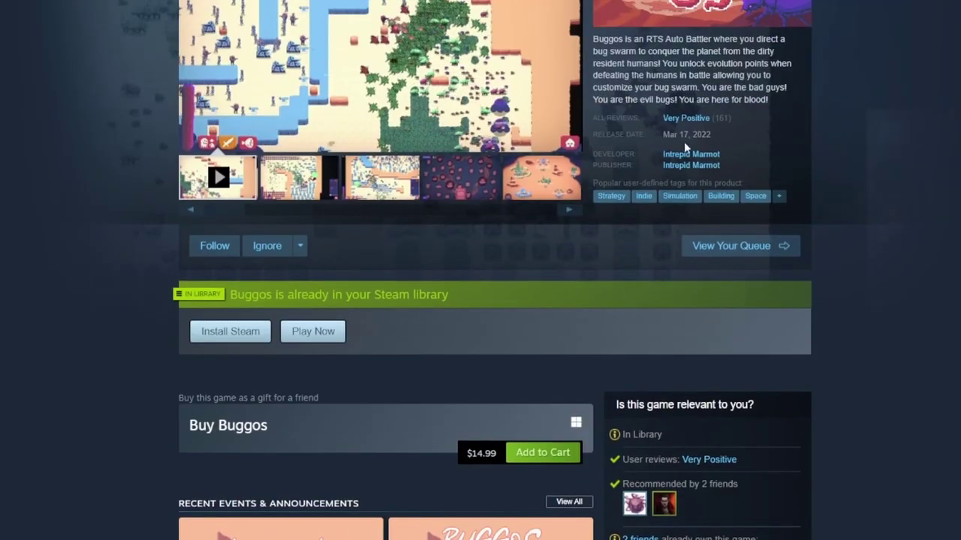
pyautogui.moveTo(698, 121)
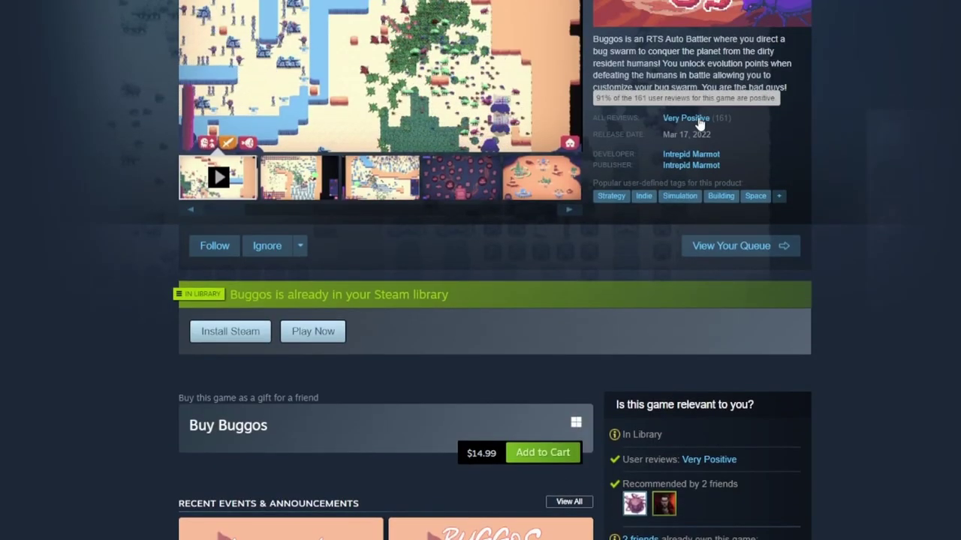
pyautogui.click(698, 122)
pyautogui.scroll(-10, 707, 158)
pyautogui.scroll(-1, 498, 215)
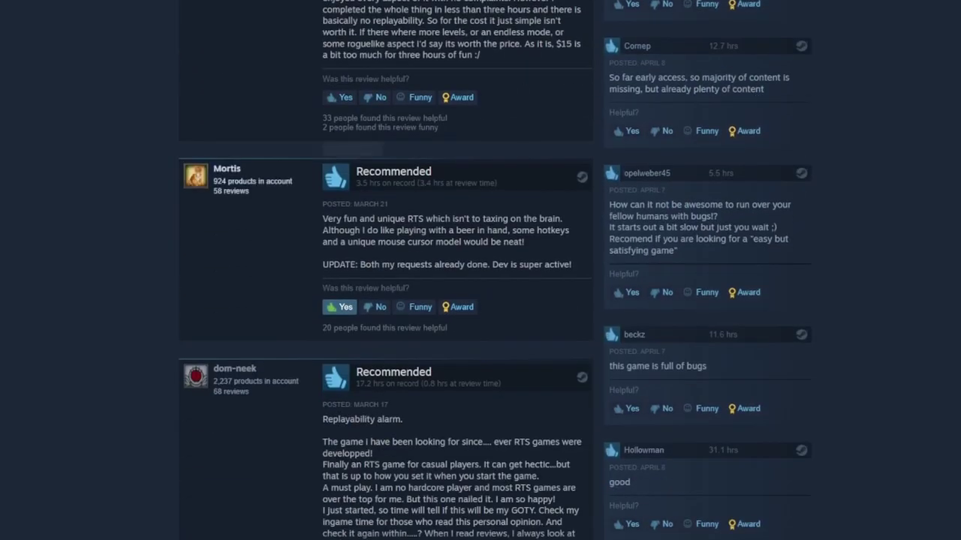
pyautogui.scroll(-3, 901, 173)
pyautogui.scroll(-5, 910, 153)
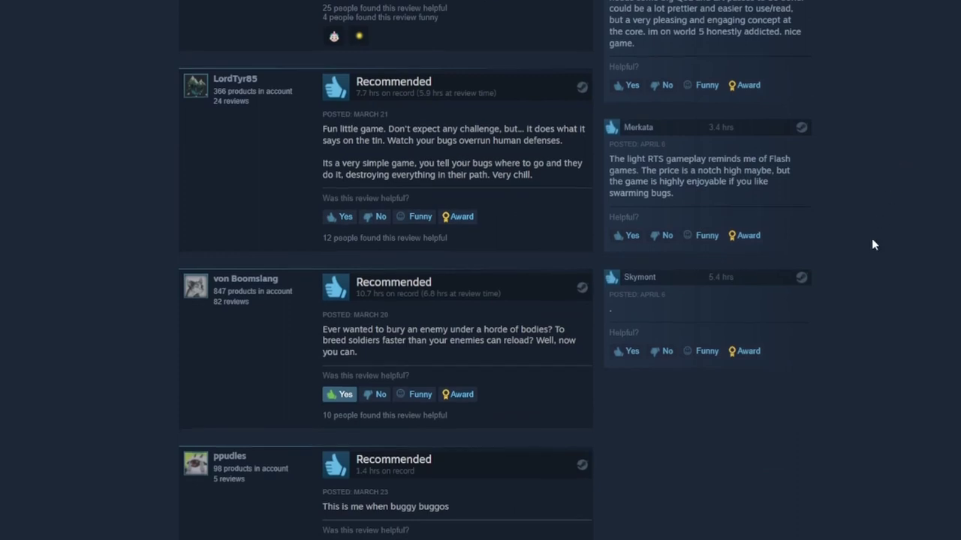
pyautogui.scroll(-5, 868, 243)
pyautogui.scroll(3, 825, 285)
pyautogui.scroll(4, 758, 353)
pyautogui.scroll(-6, 734, 372)
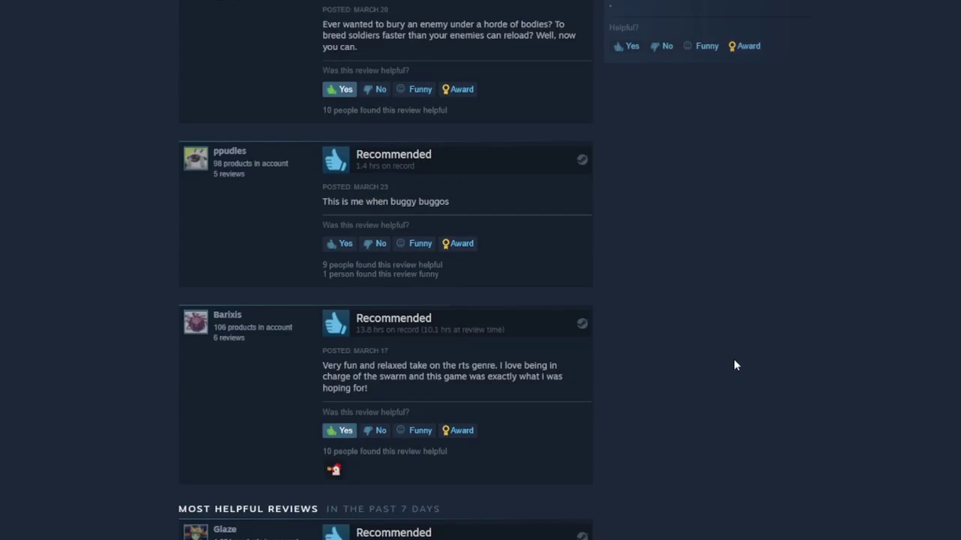
pyautogui.scroll(-5, 833, 240)
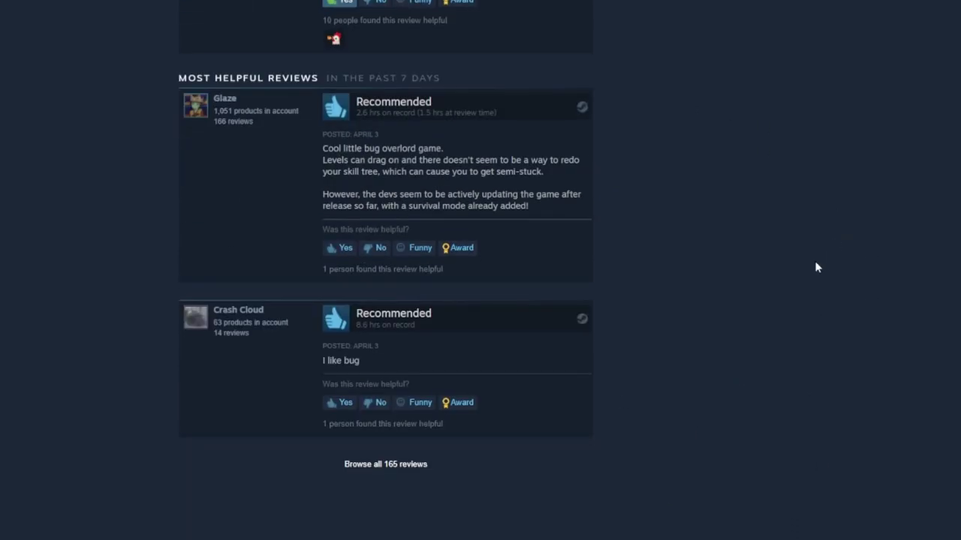
pyautogui.scroll(15, 807, 264)
pyautogui.scroll(-8, 803, 265)
pyautogui.scroll(20, 803, 266)
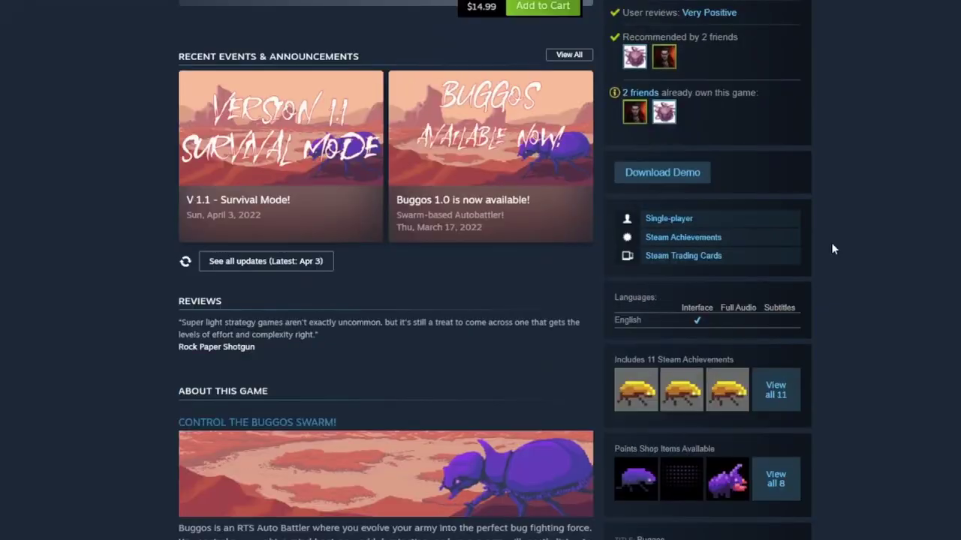
pyautogui.scroll(7, 831, 242)
pyautogui.moveTo(702, 250)
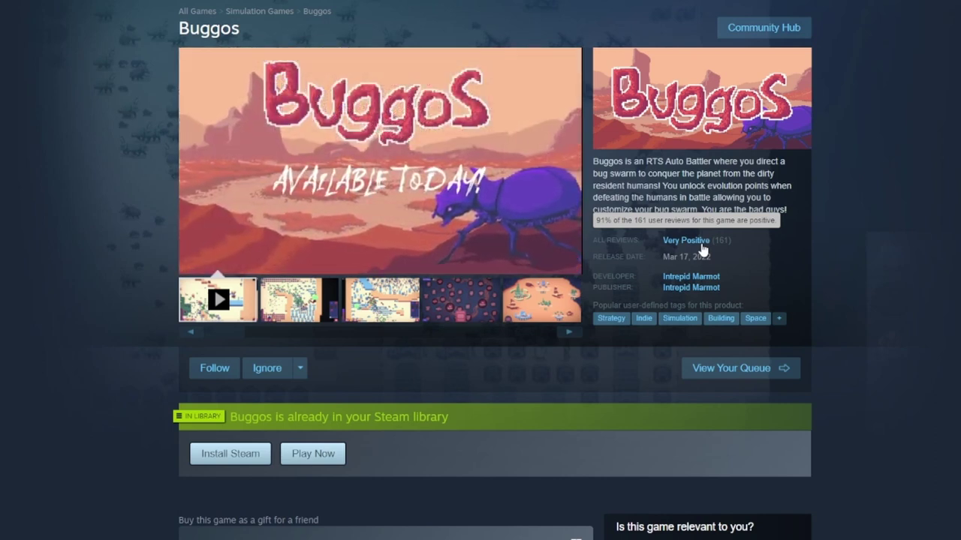
pyautogui.scroll(-3, 921, 242)
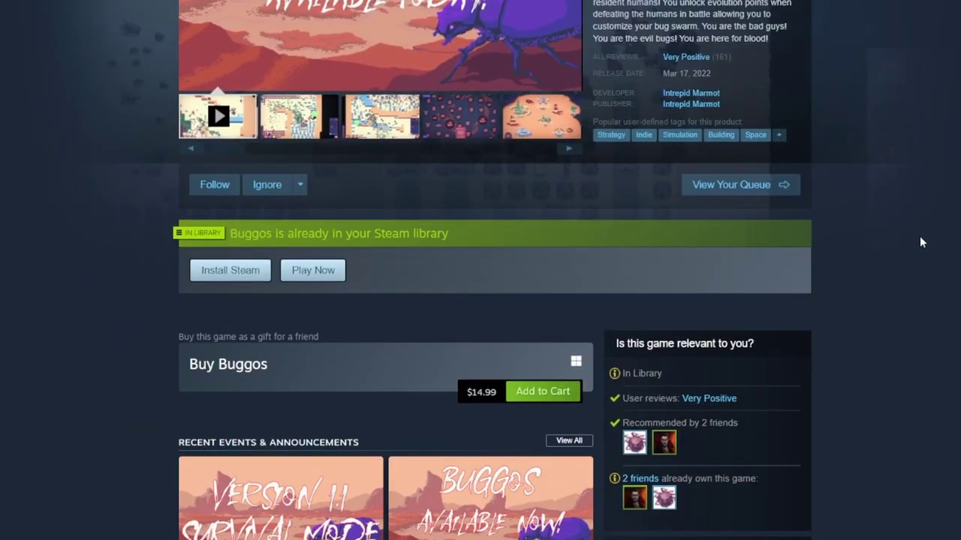
pyautogui.scroll(2, 922, 242)
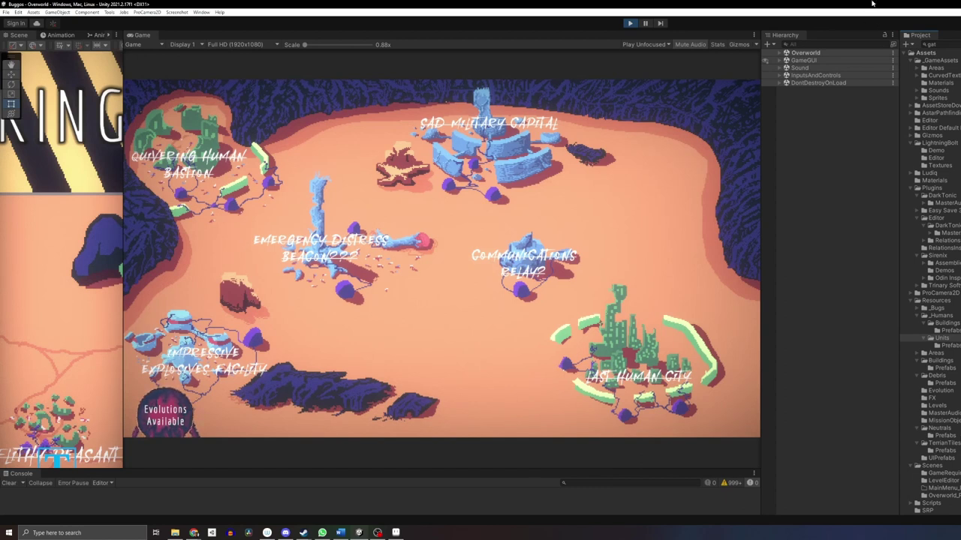
# Step: Pause Buggos from the overworld and exit to the main menu via Main Menu
pyautogui.press('Escape')
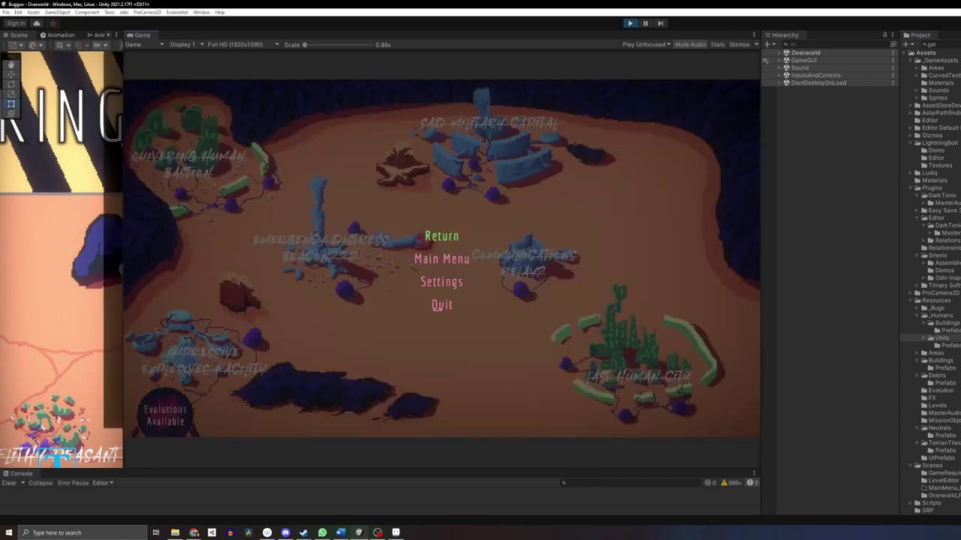
pyautogui.click(437, 261)
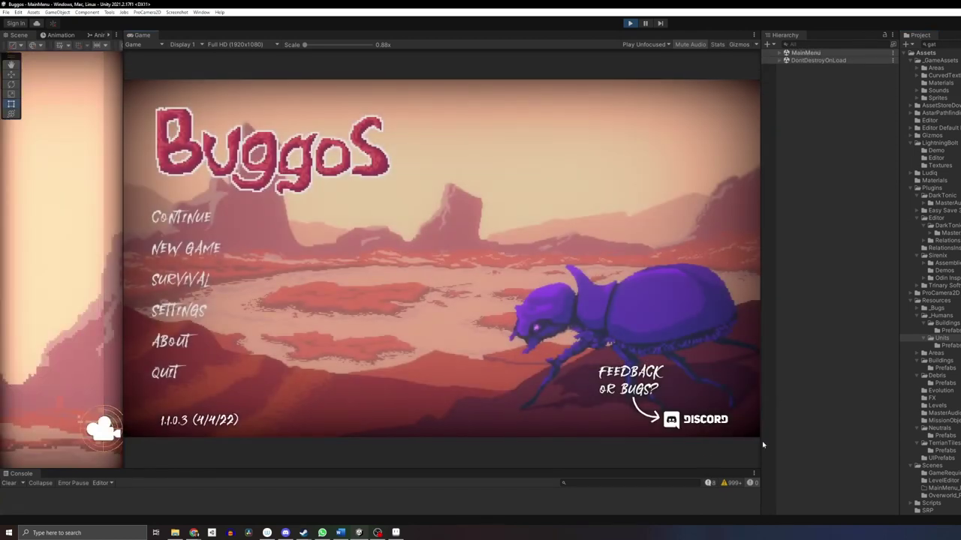